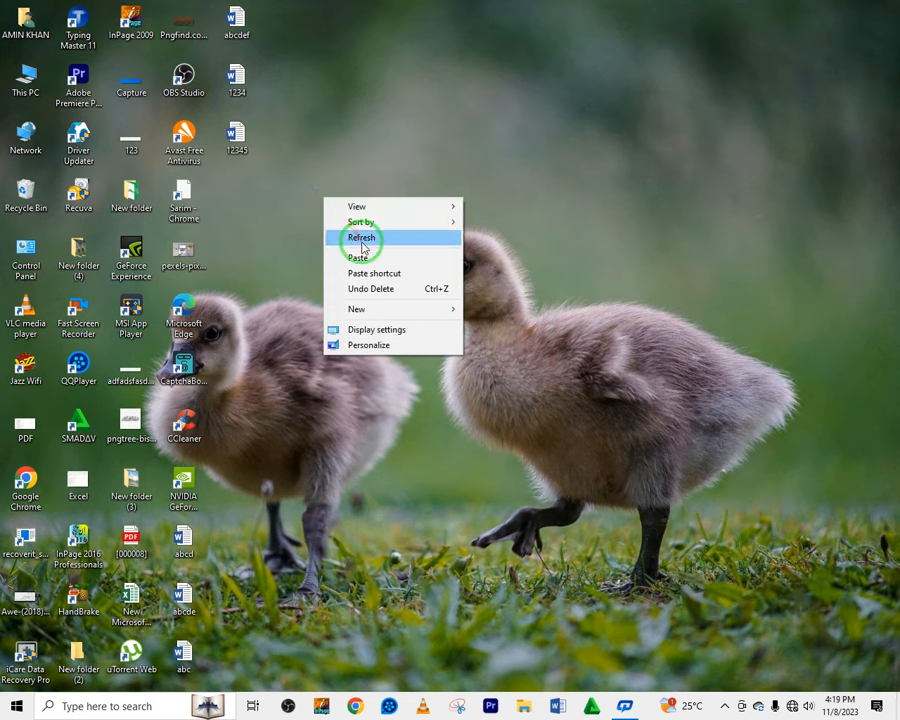
right_click(331, 202)
click(352, 239)
right_click(339, 208)
click(368, 253)
drag(284, 20, 274, 222)
drag(219, 541, 172, 668)
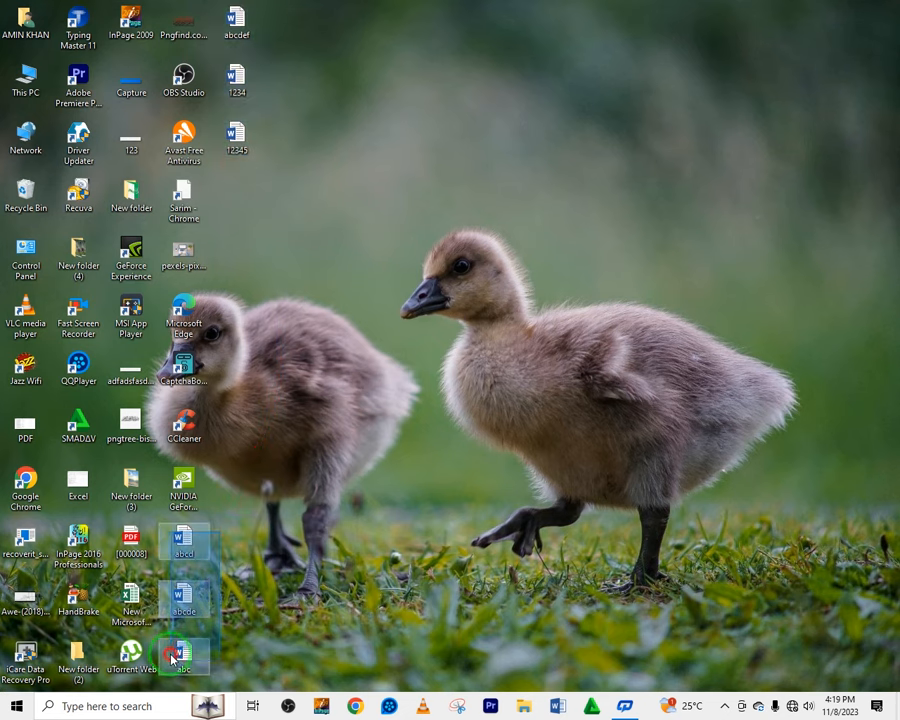
click(302, 164)
right_click(337, 198)
click(384, 231)
right_click(325, 214)
click(341, 251)
drag(271, 26, 236, 158)
drag(229, 538, 181, 654)
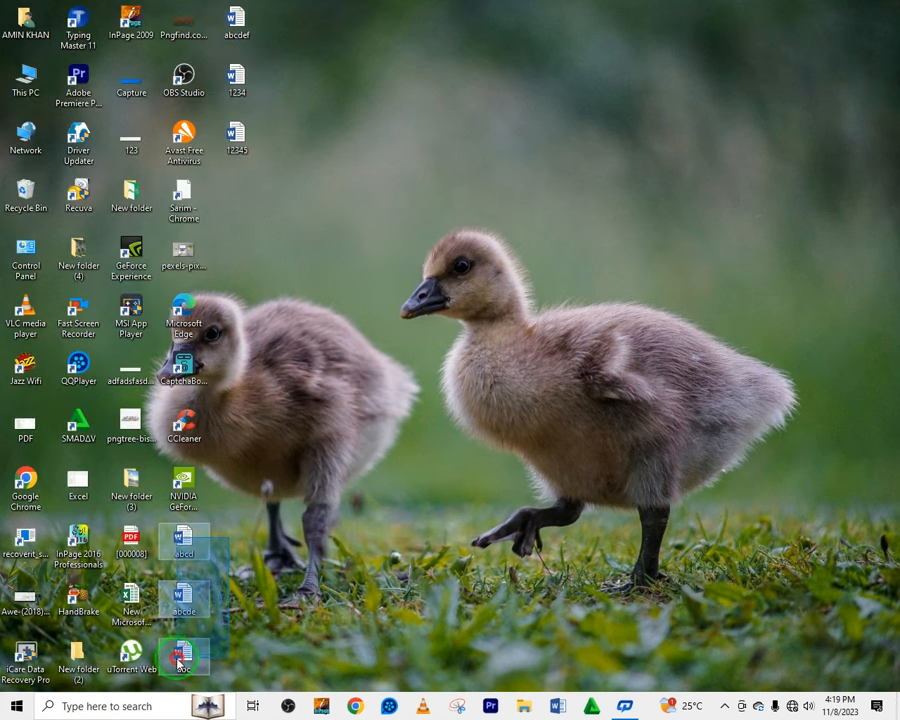
click(322, 538)
Step: Open the abcd document from the desktop in Word and close it again
double_click(184, 548)
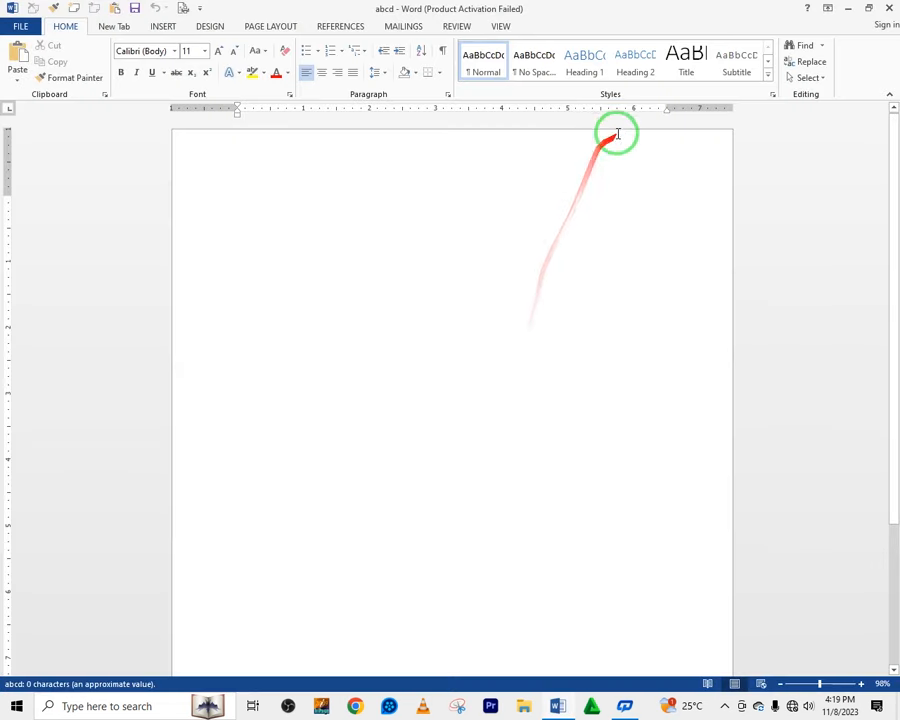
click(886, 10)
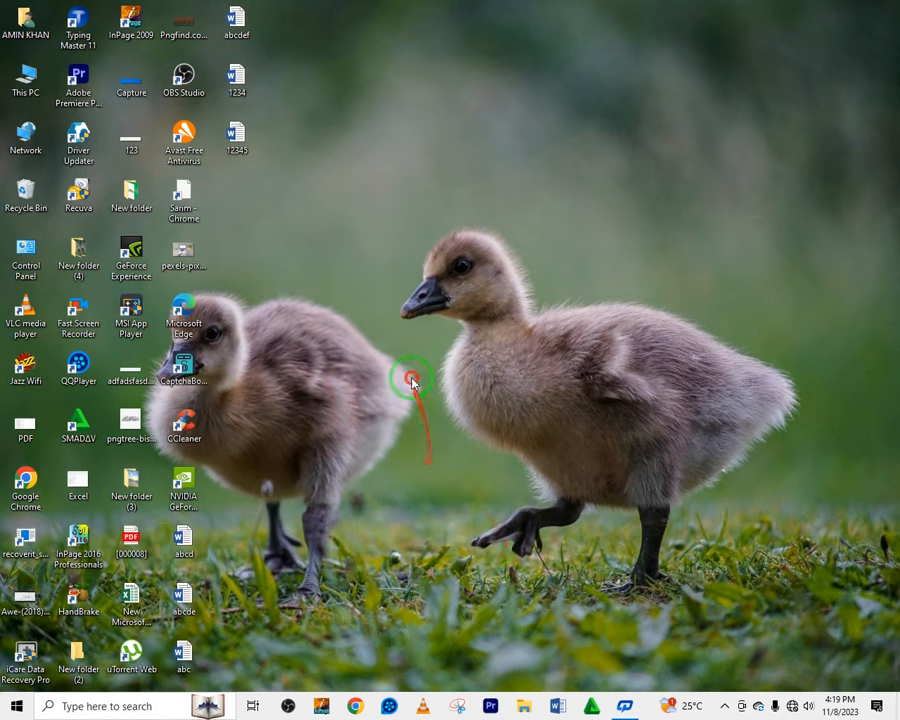
Step: Launch Word and create a new blank document
click(558, 706)
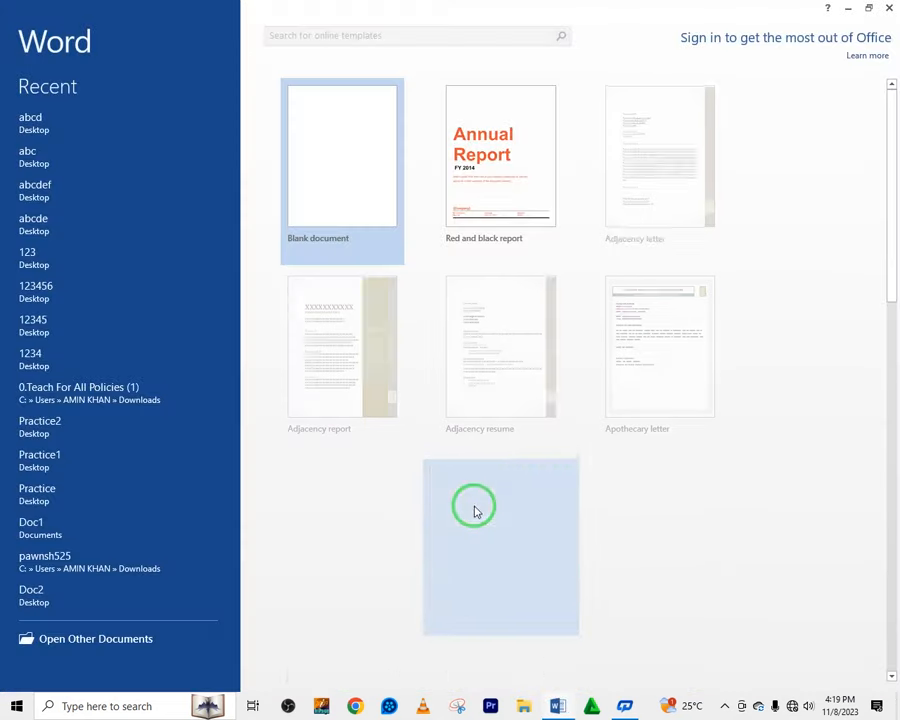
click(611, 196)
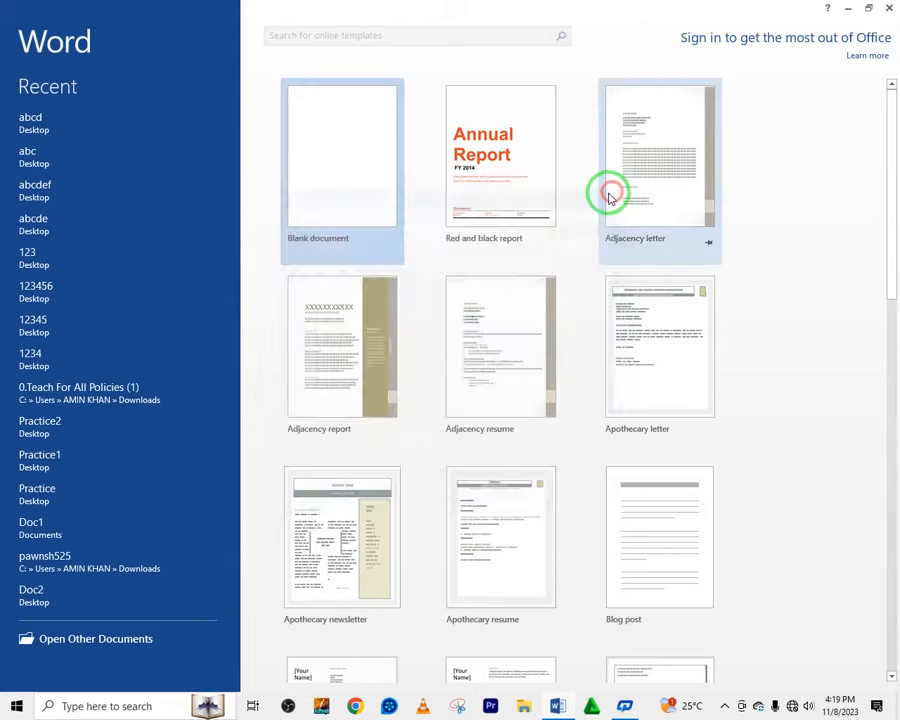
click(346, 175)
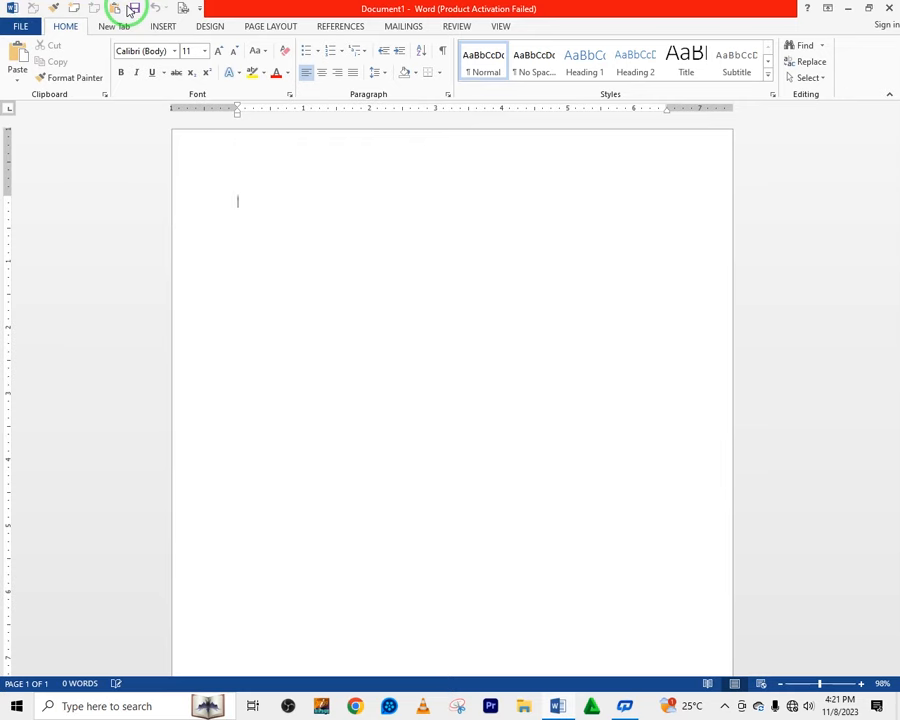
Step: Add the New, Open and Email commands to the Quick Access Toolbar
click(200, 14)
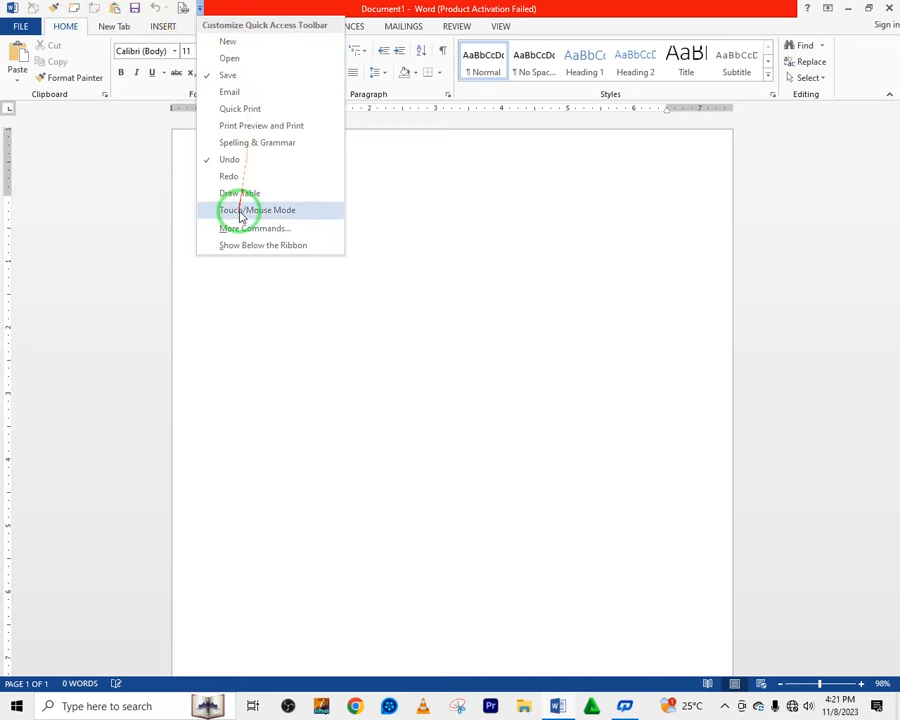
click(216, 40)
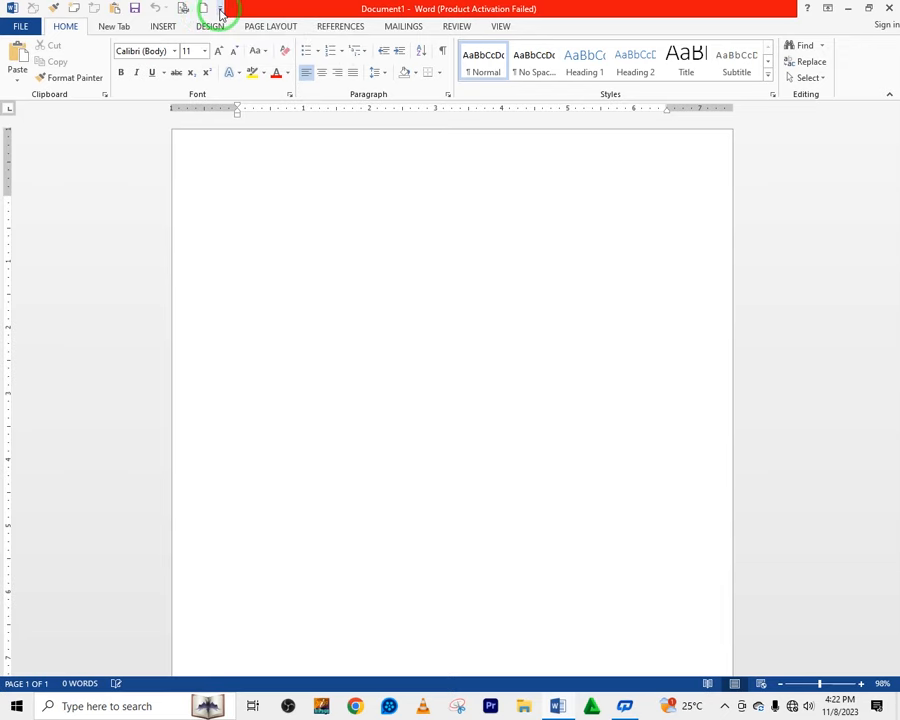
click(220, 12)
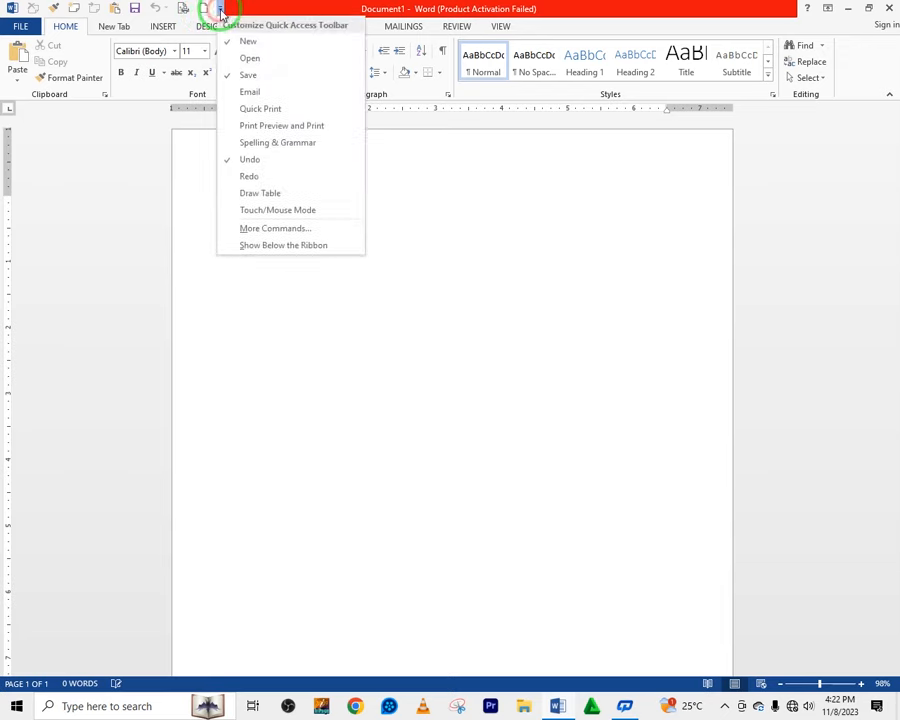
click(238, 62)
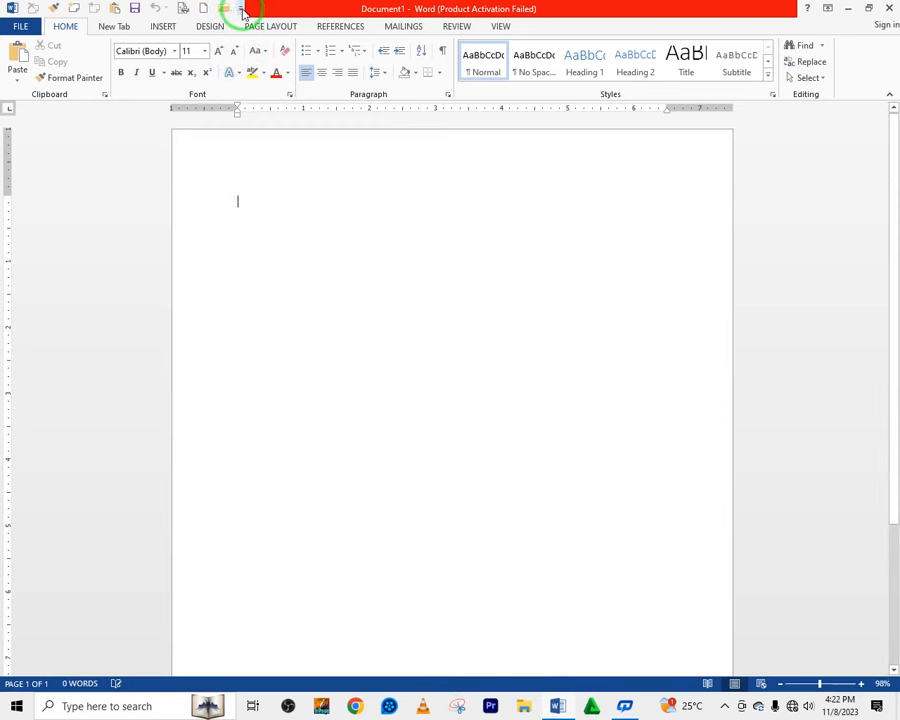
click(241, 10)
click(256, 91)
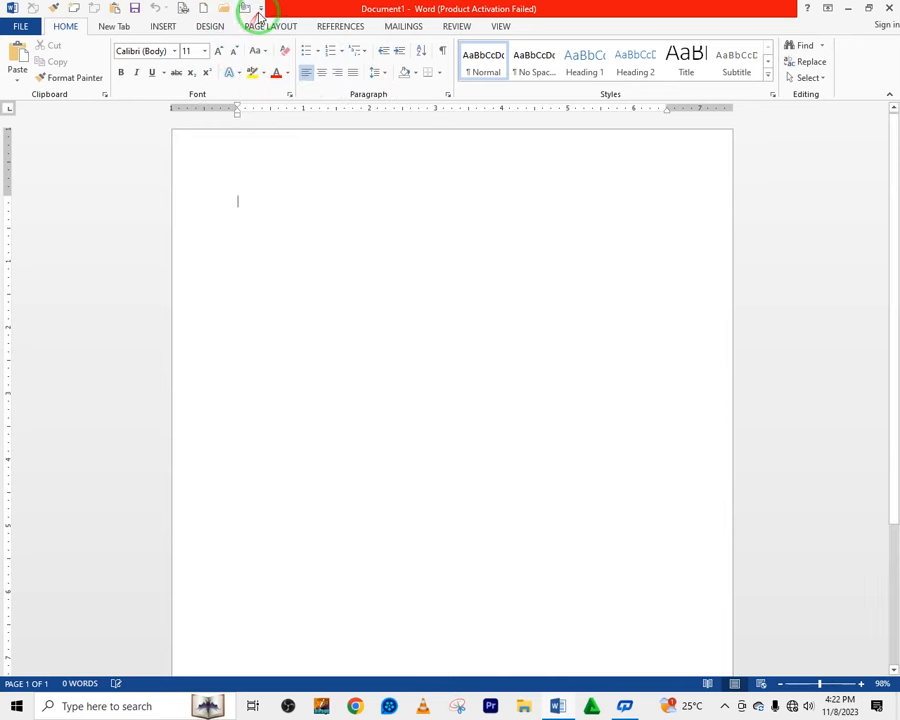
Step: Add the Quick Print, Spelling & Grammar and Redo commands to the Quick Access Toolbar
click(259, 12)
click(281, 109)
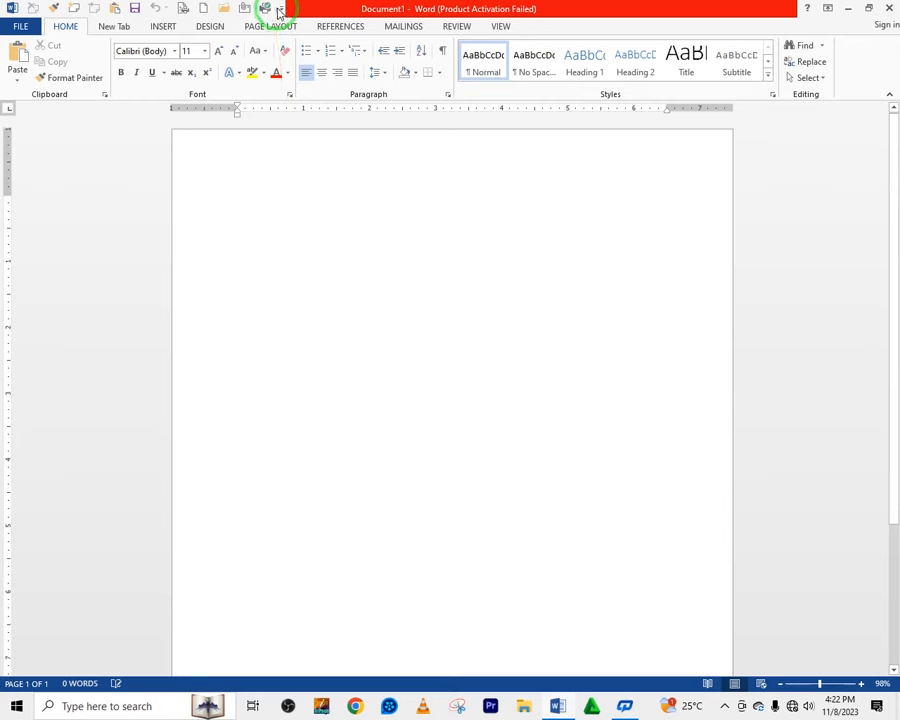
click(281, 10)
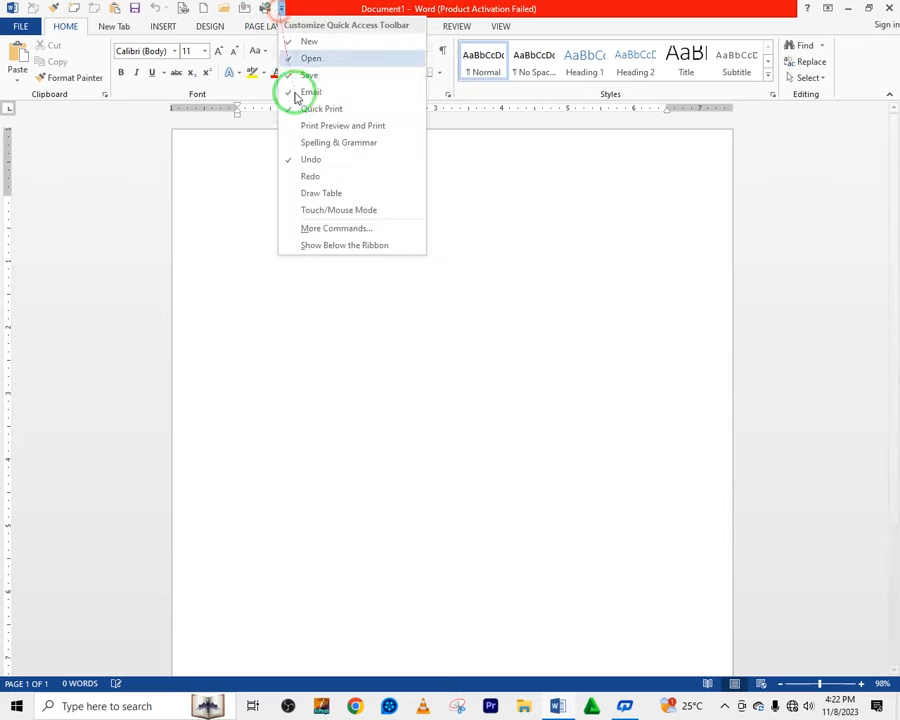
click(300, 142)
click(301, 8)
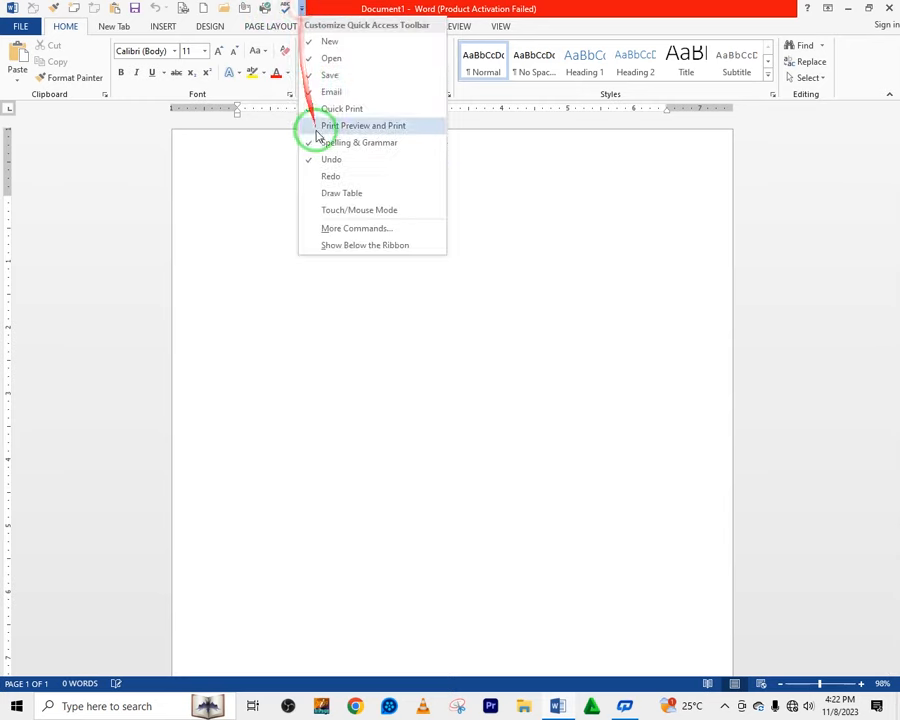
click(320, 176)
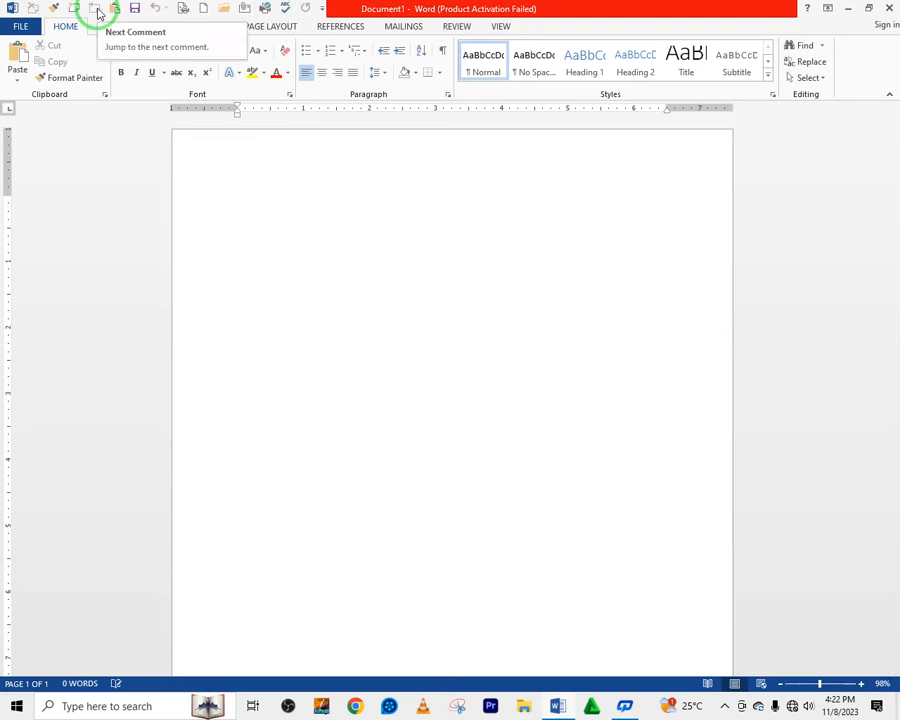
Step: Remove Spelling & Grammar, Open and Save from the Quick Access Toolbar
click(321, 10)
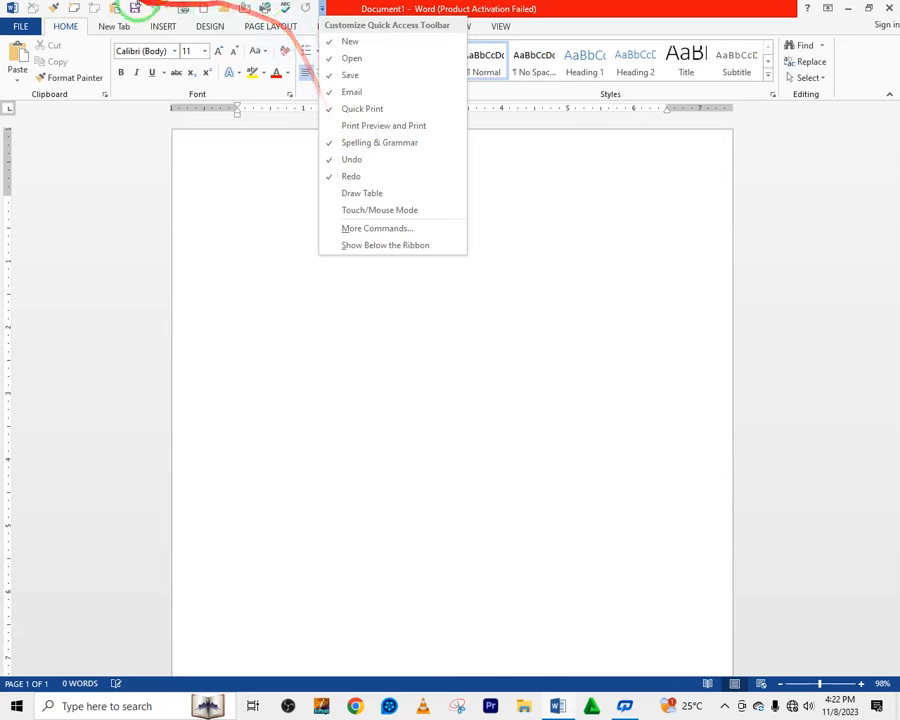
click(346, 143)
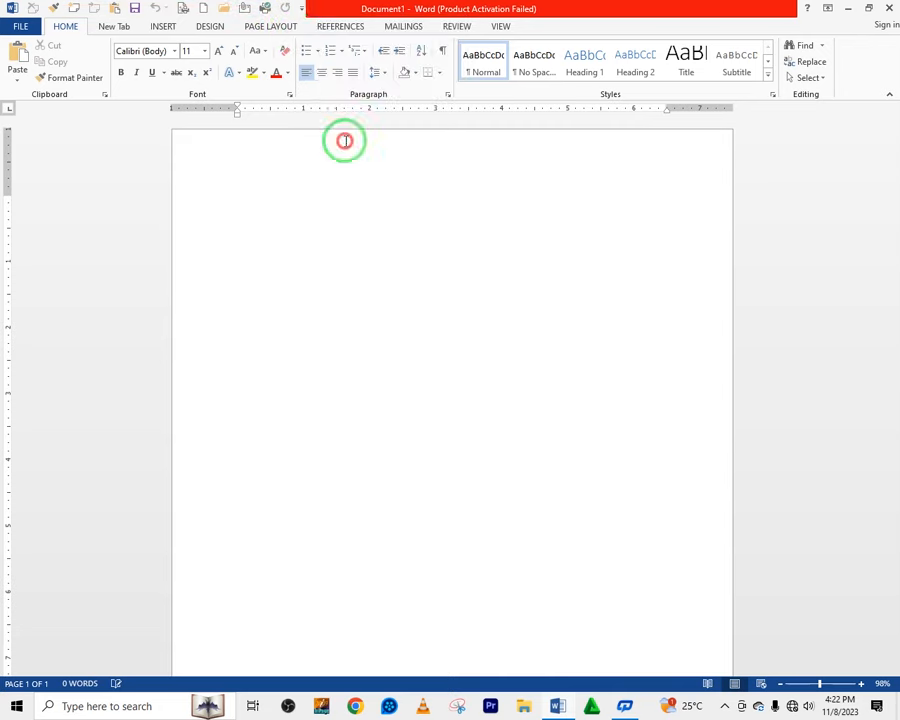
click(301, 9)
click(322, 58)
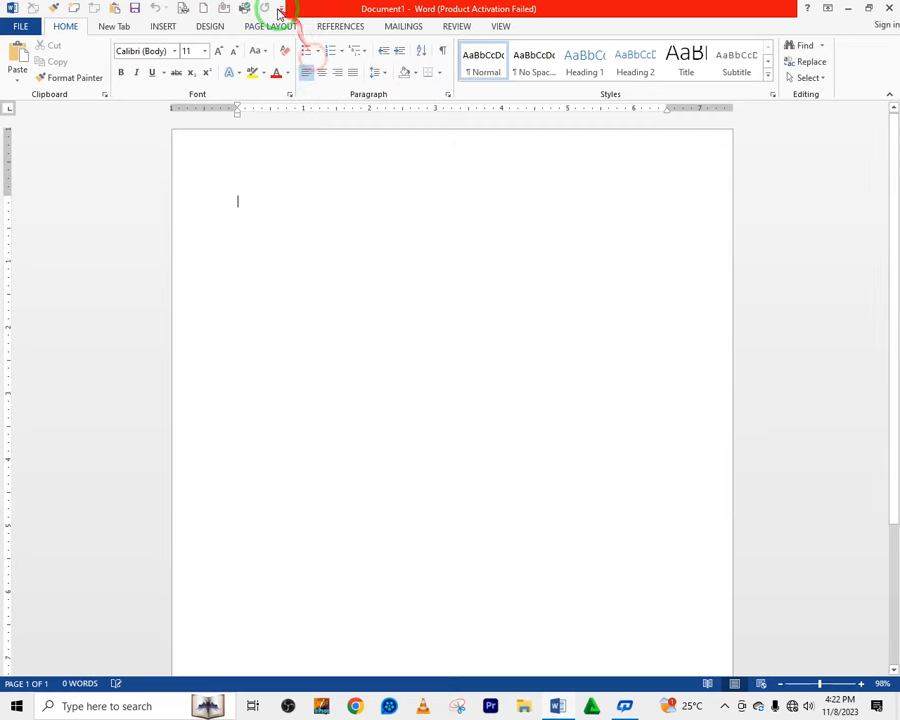
click(281, 9)
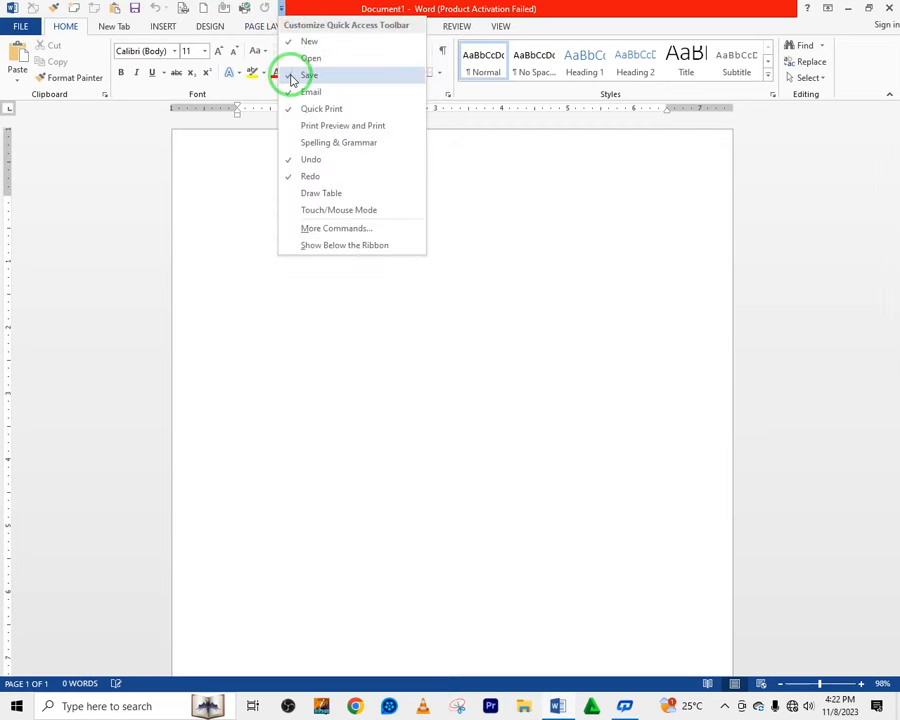
click(293, 76)
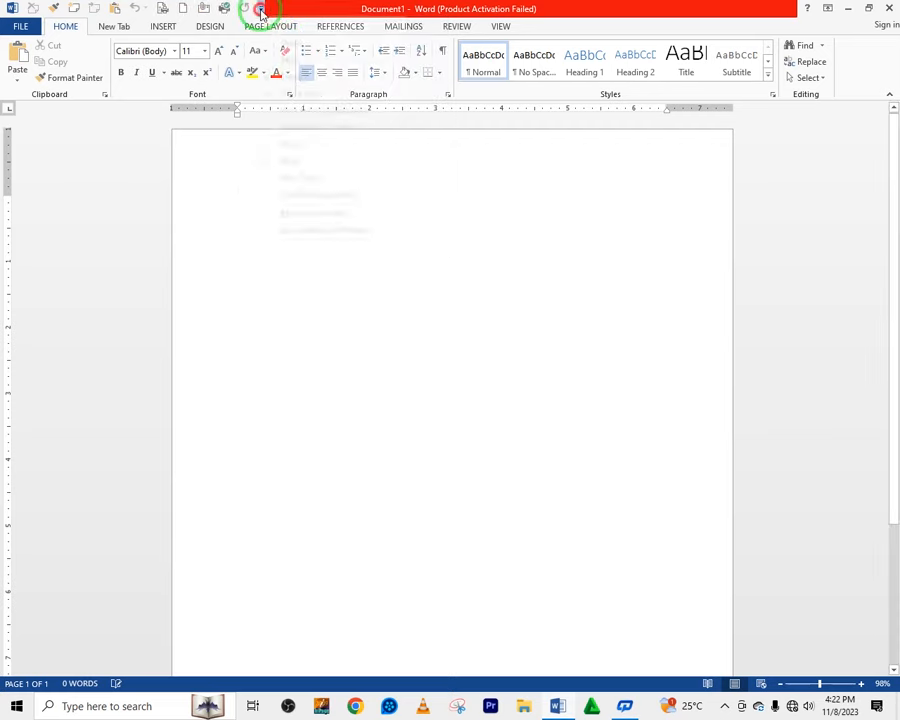
Step: Remove New, Quick Print, Undo, Redo and Email from the Quick Access Toolbar
click(260, 9)
click(278, 44)
click(240, 10)
click(264, 110)
click(218, 10)
click(248, 152)
click(191, 7)
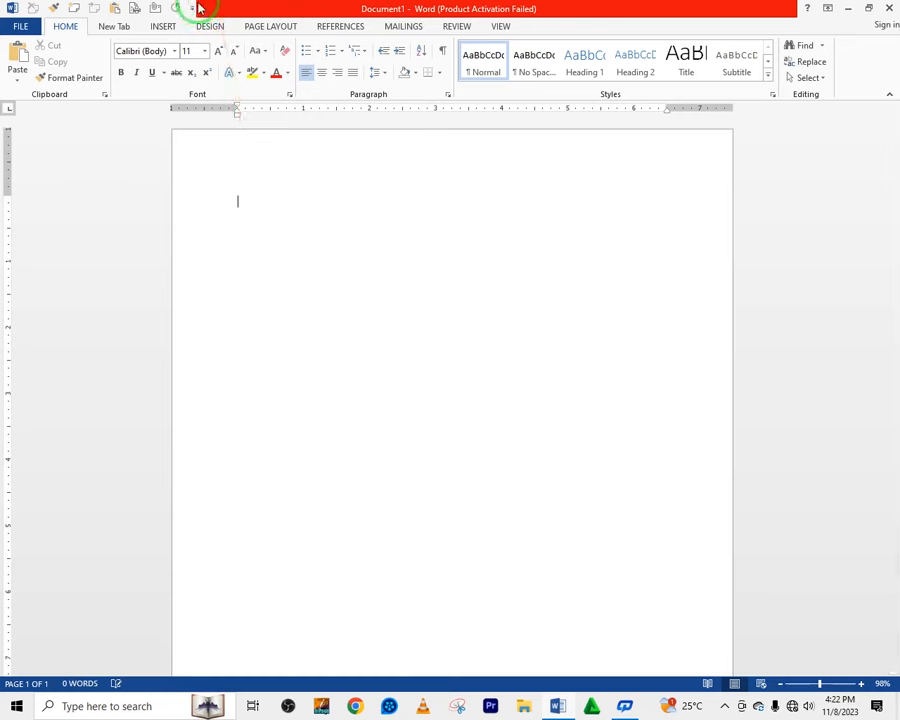
click(220, 177)
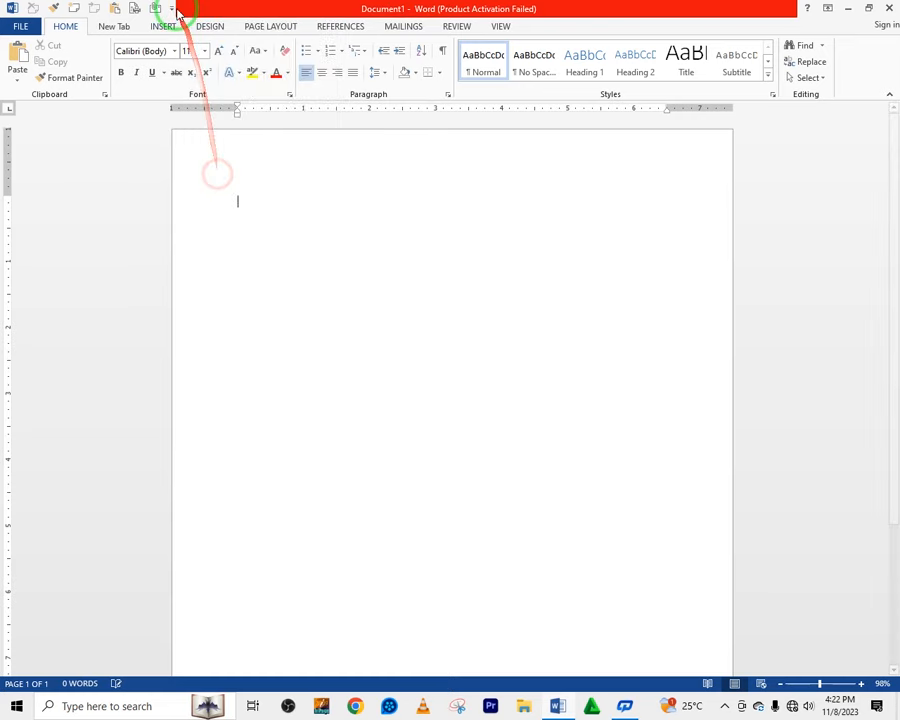
click(171, 8)
click(197, 92)
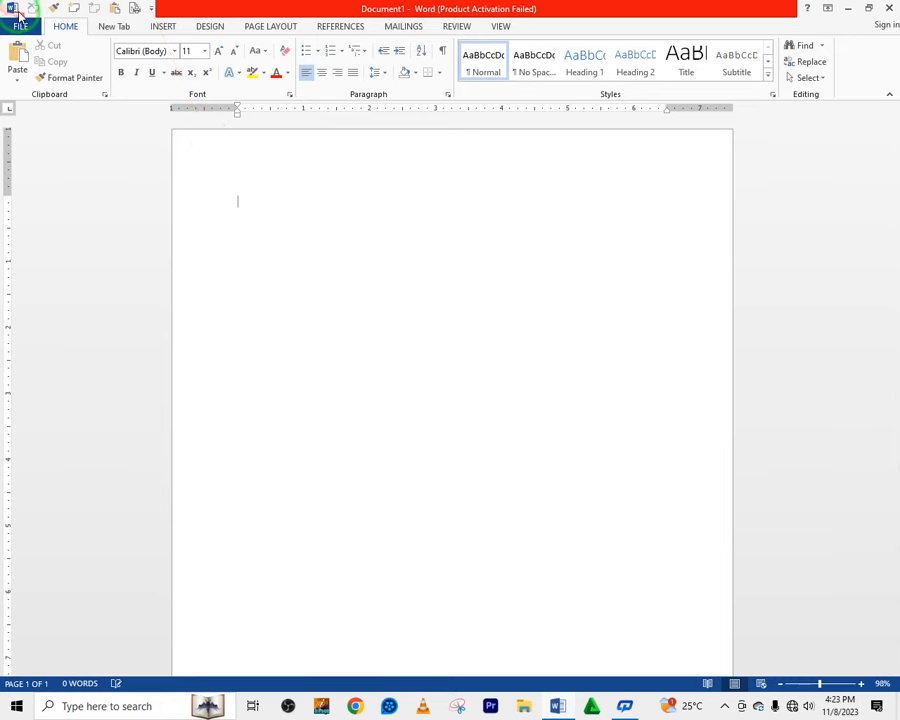
Step: Open the Word Options page for customizing the Quick Access Toolbar with more commands
click(150, 8)
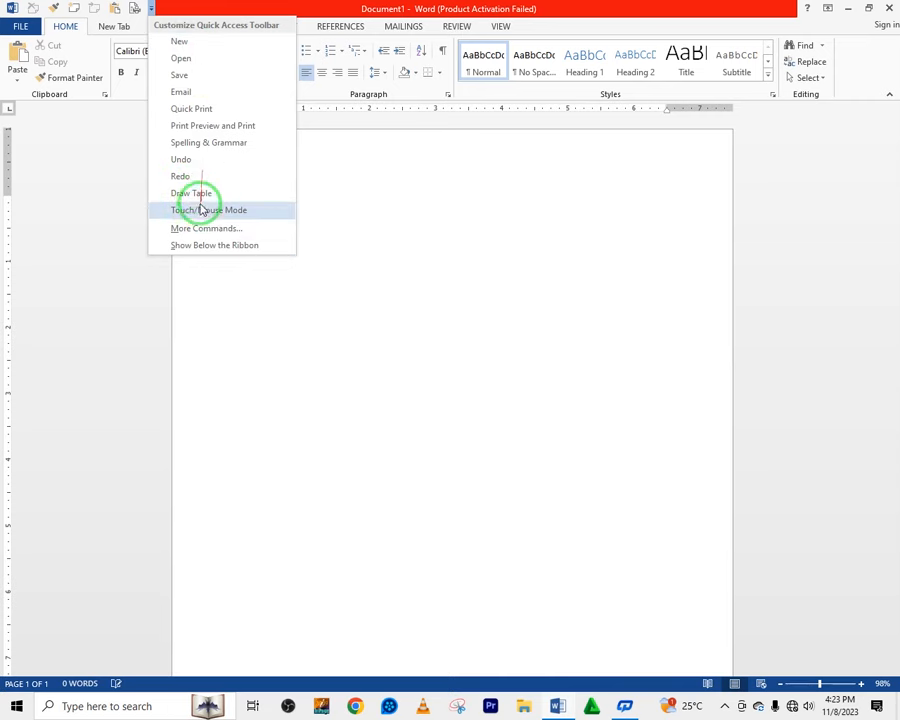
click(151, 10)
click(151, 10)
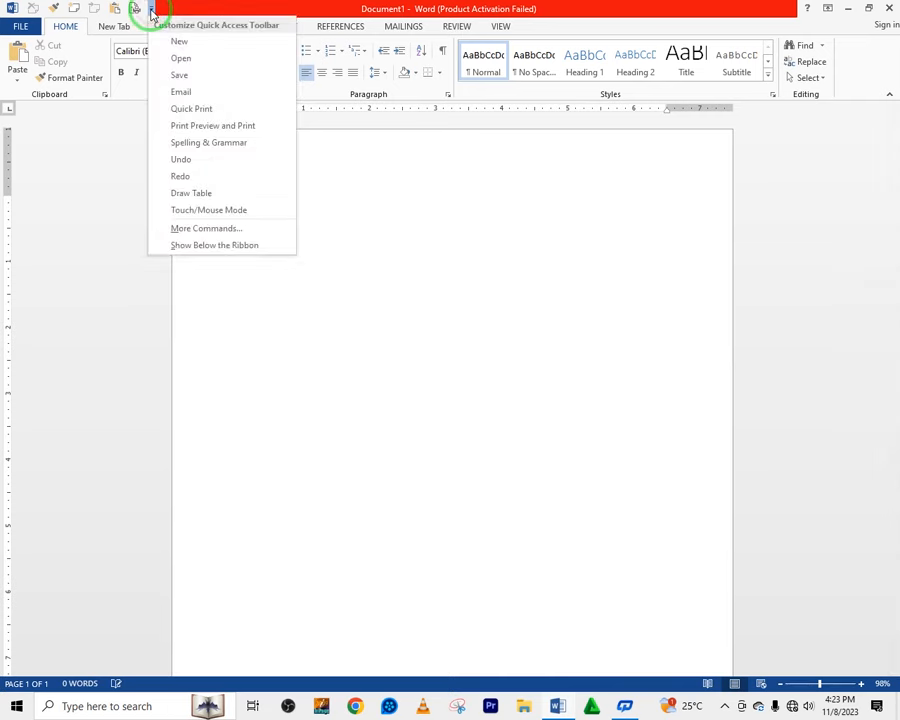
click(204, 231)
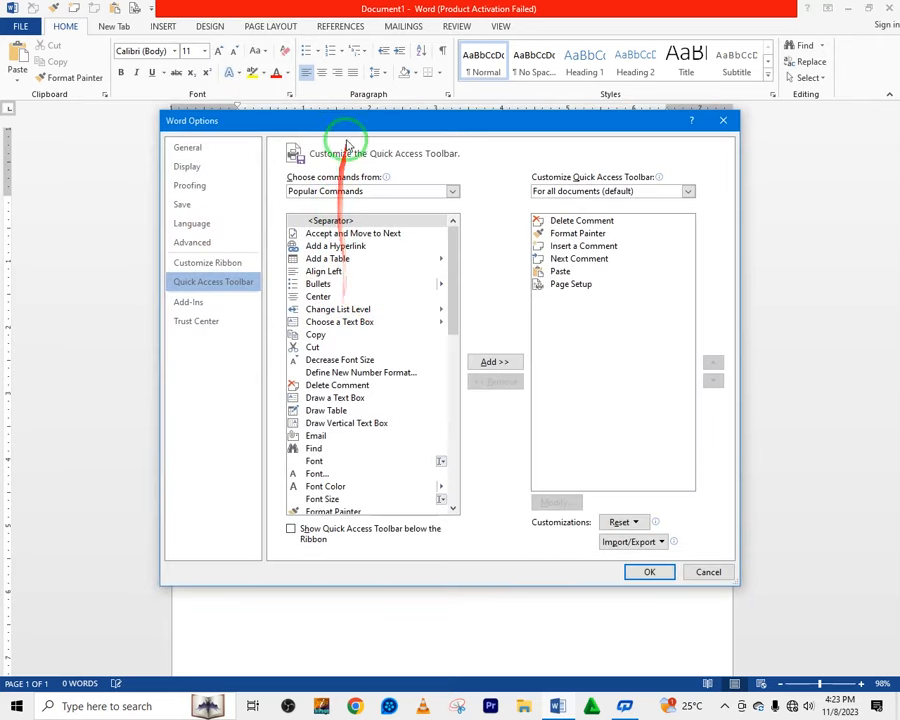
drag(360, 124, 349, 122)
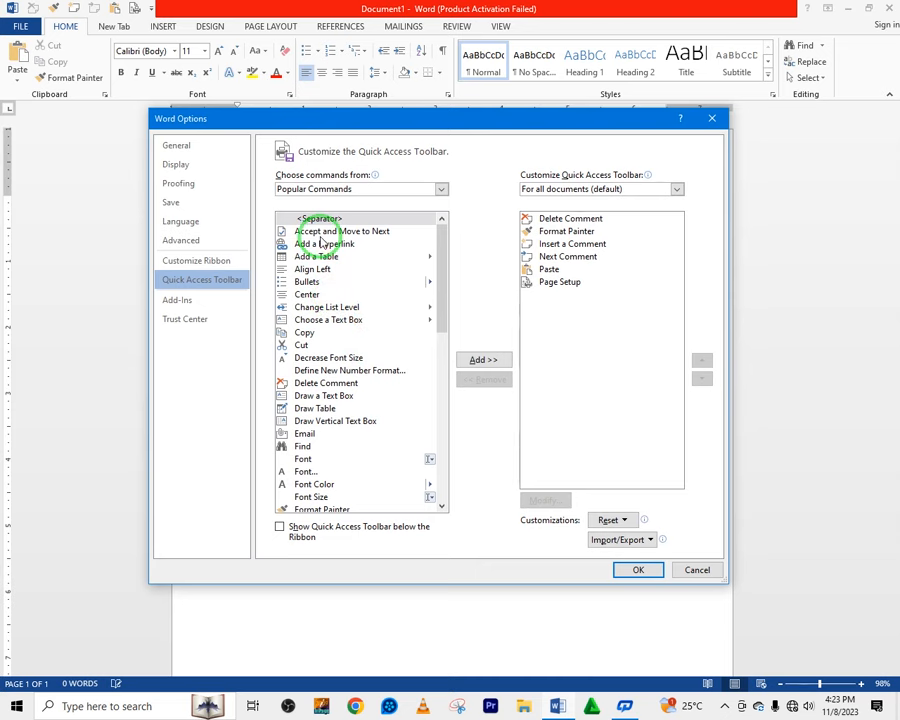
Step: Add the Add a Hyperlink command from the Popular Commands to the Quick Access Toolbar
scroll(322, 245, down, 10)
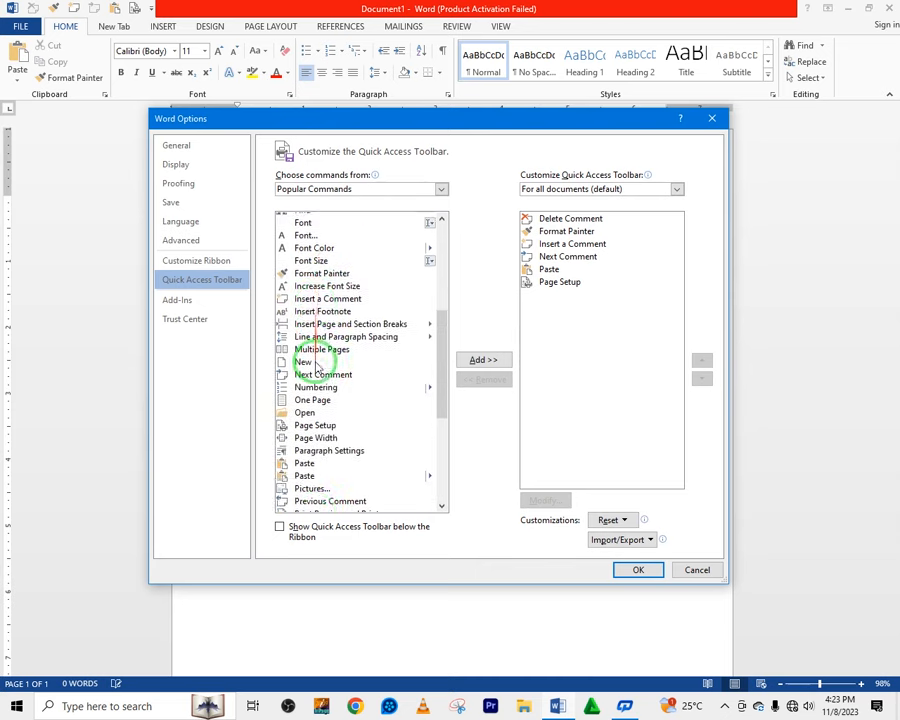
scroll(305, 440, down, 2)
scroll(305, 462, up, 11)
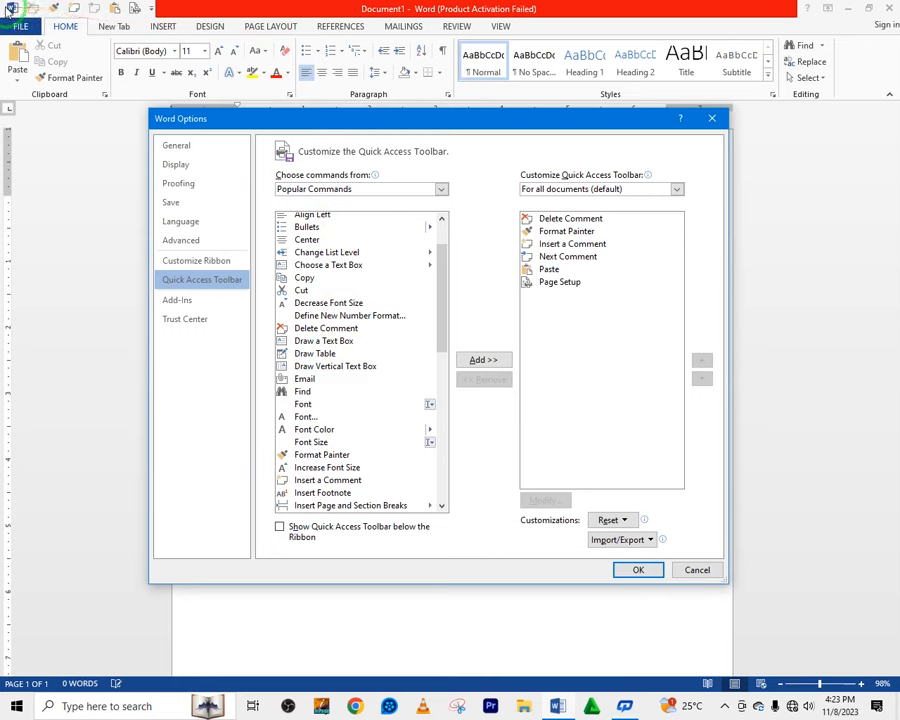
click(151, 11)
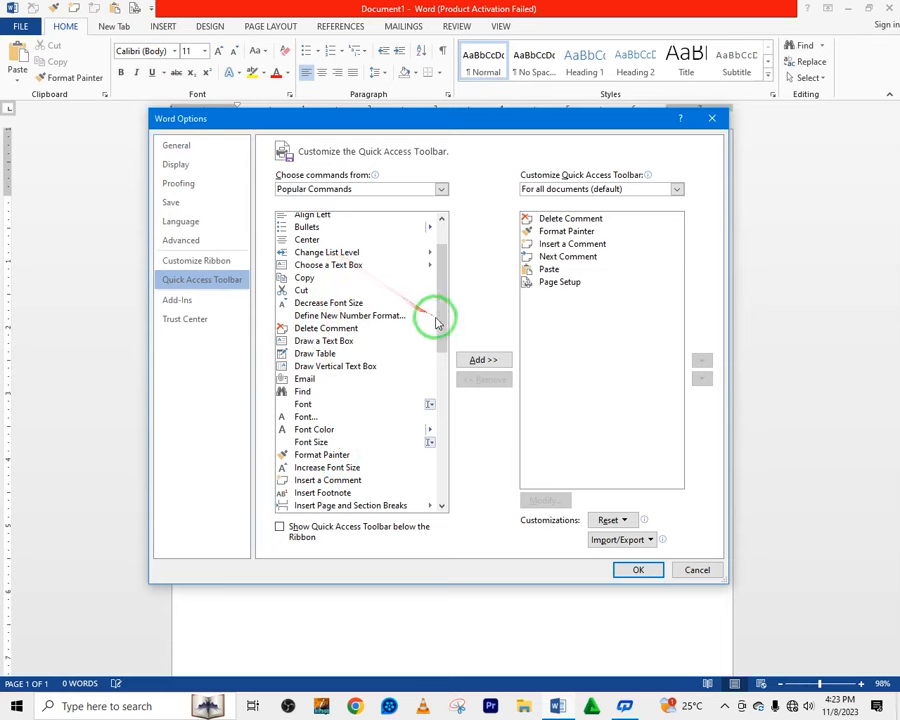
scroll(434, 318, up, 2)
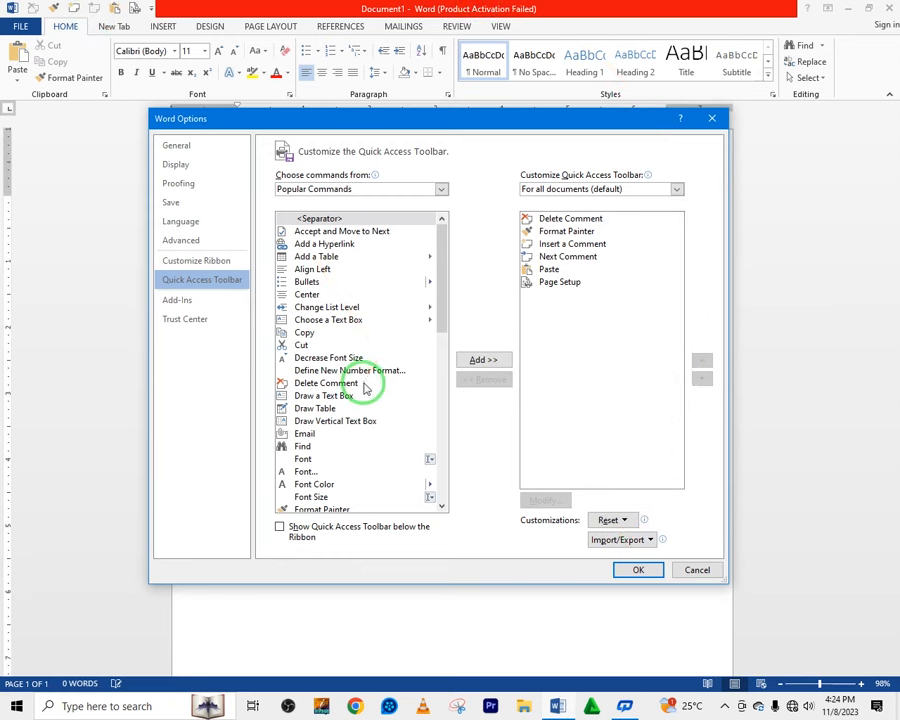
click(328, 245)
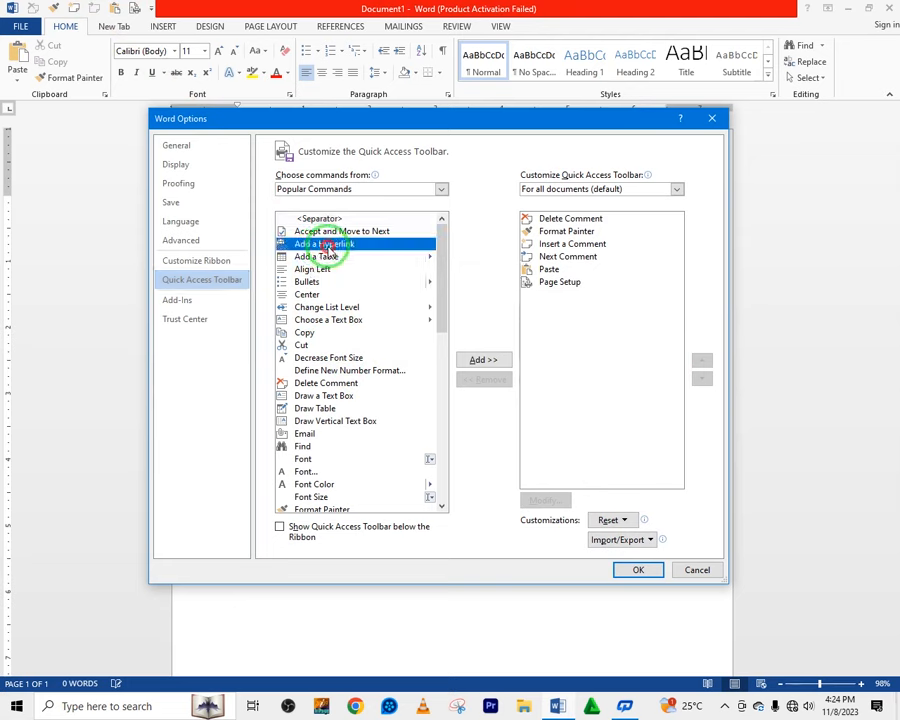
click(483, 362)
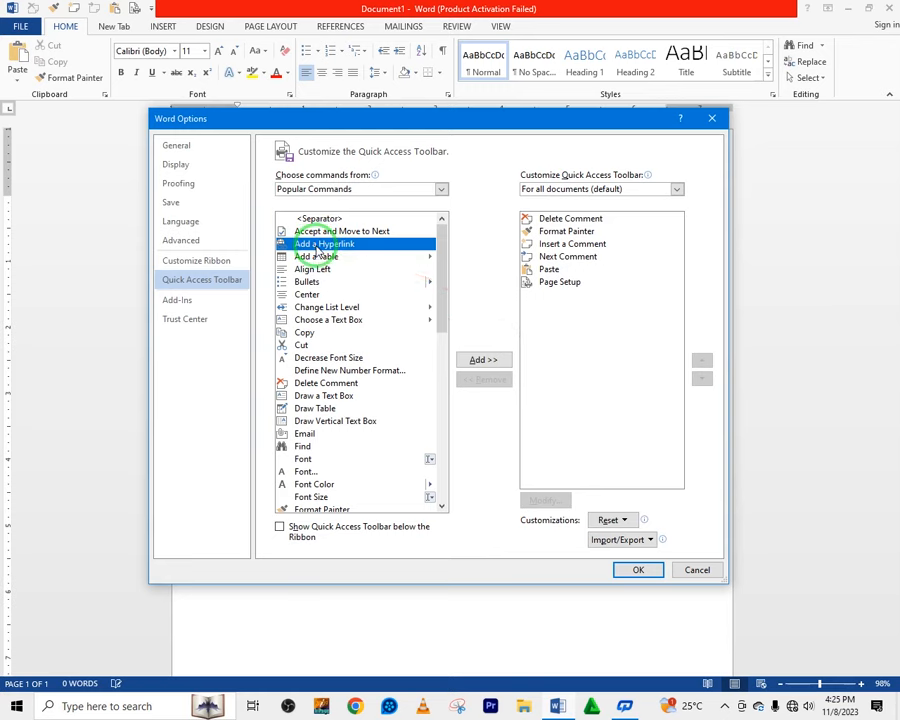
click(477, 362)
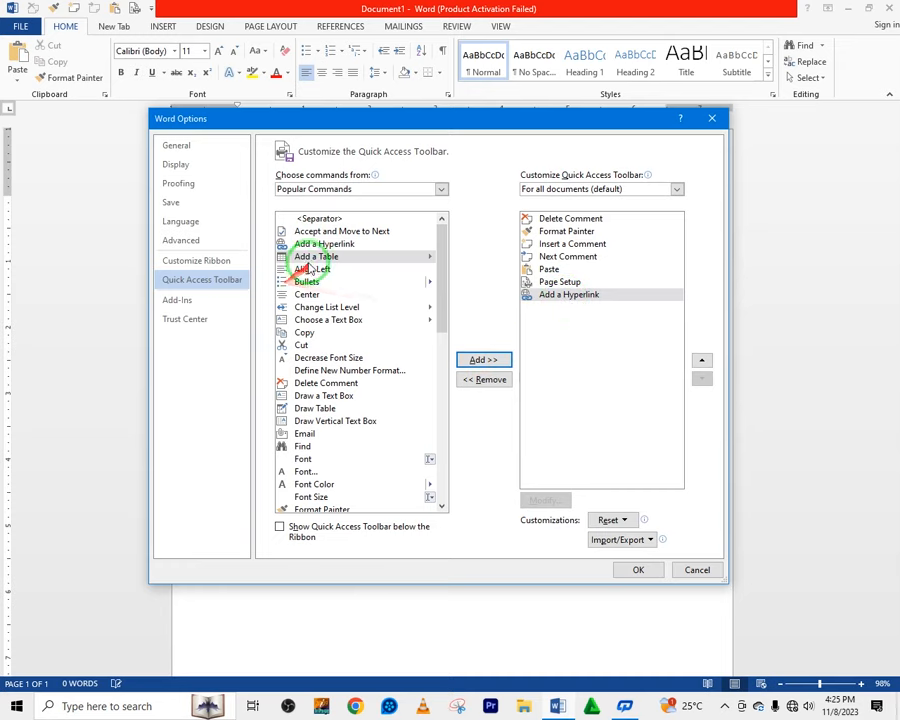
Step: Add the Add a Table and Cut commands to the Quick Access Toolbar
click(477, 361)
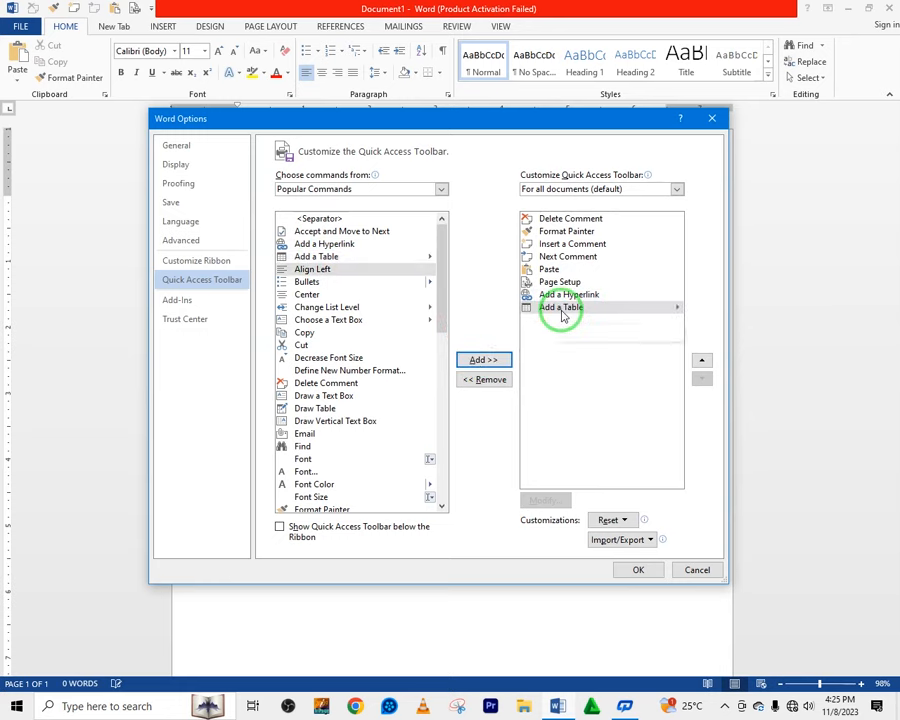
click(302, 345)
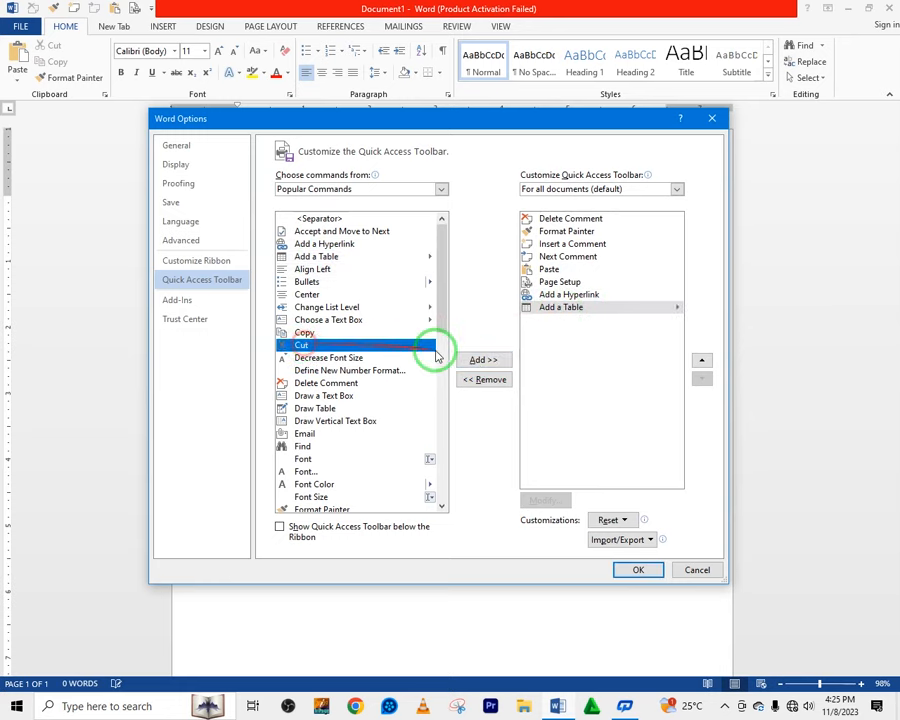
click(478, 359)
Step: Try to add the Delete Comment command to the Quick Access Toolbar a second time
click(323, 383)
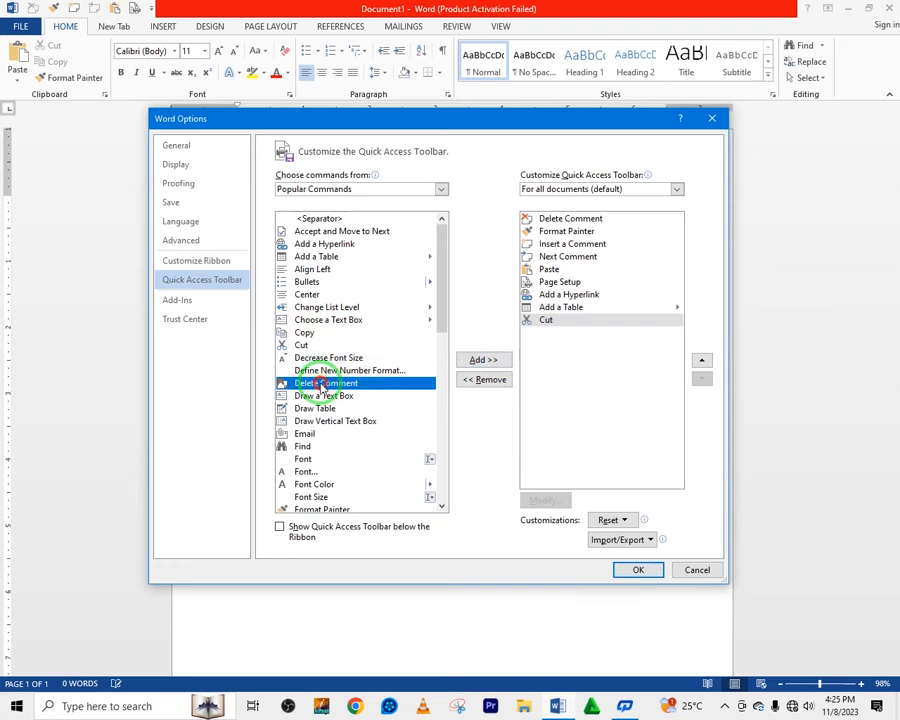
click(478, 360)
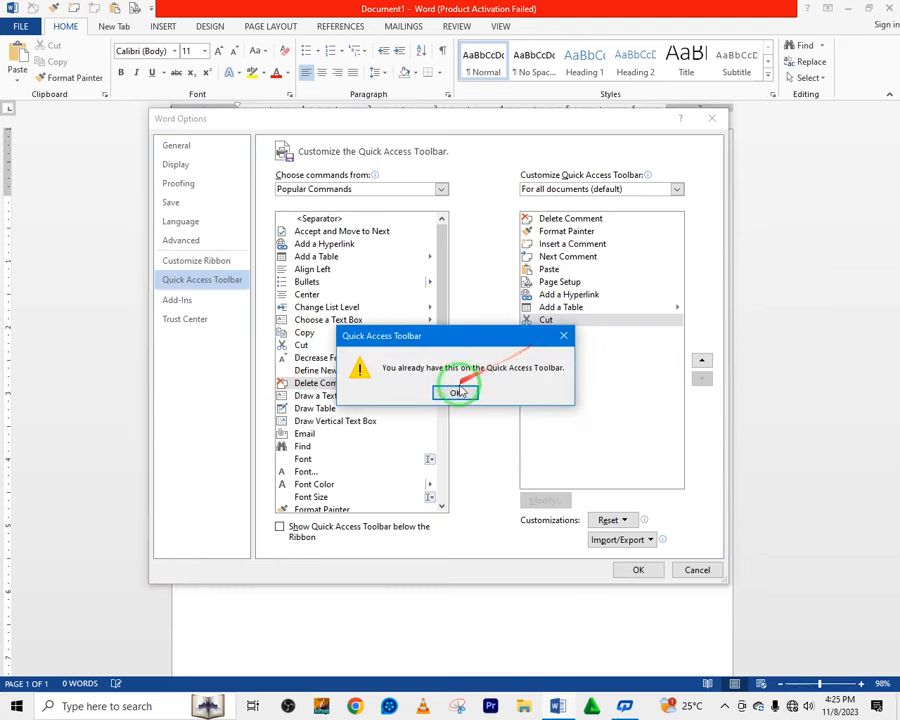
click(565, 338)
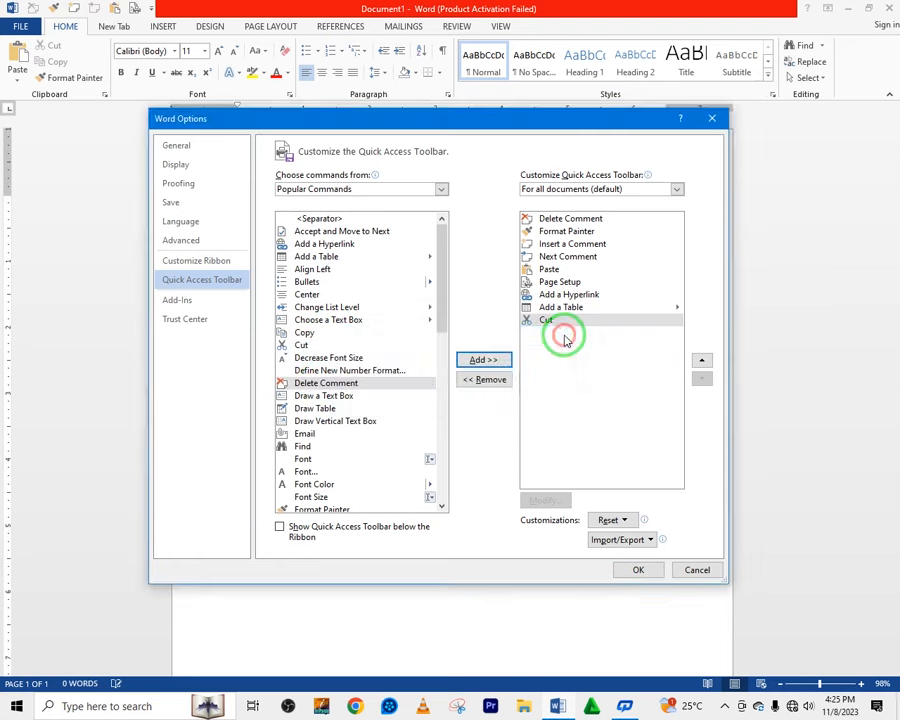
Step: Add the Find command from the Popular Commands to the Quick Access Toolbar
click(303, 446)
click(472, 359)
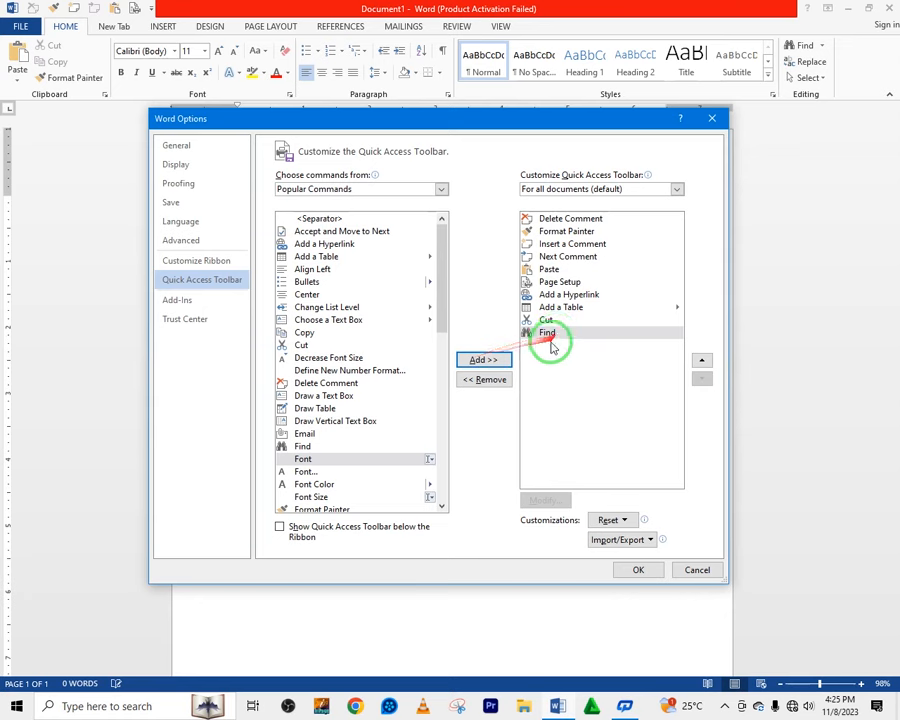
Step: Try to add the Insert a Comment and Page Setup commands to the Quick Access Toolbar again
scroll(326, 455, down, 1)
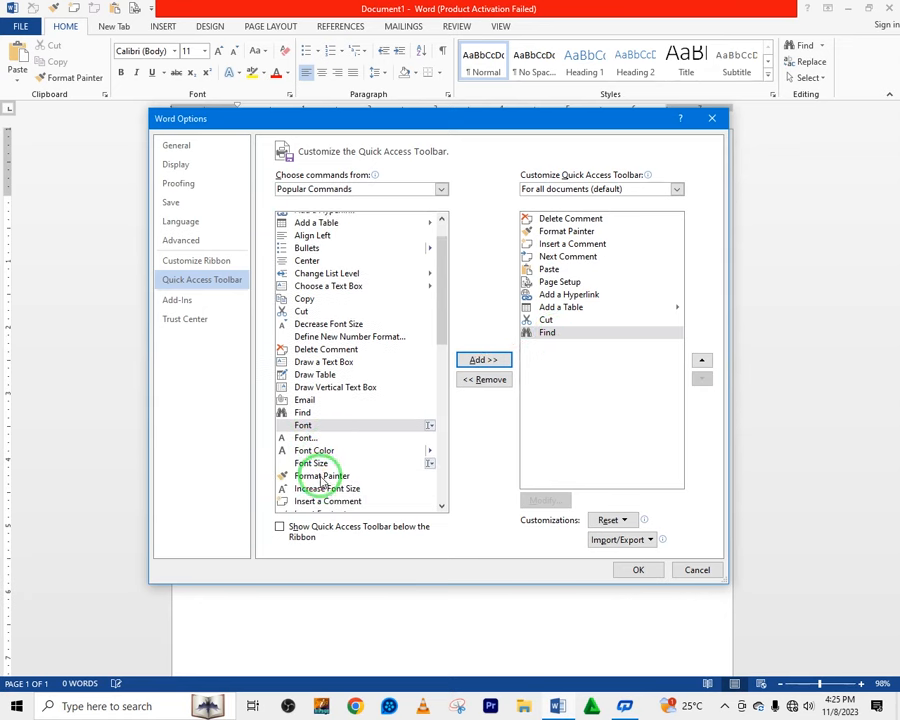
scroll(322, 494, down, 1)
click(326, 467)
click(486, 360)
click(457, 392)
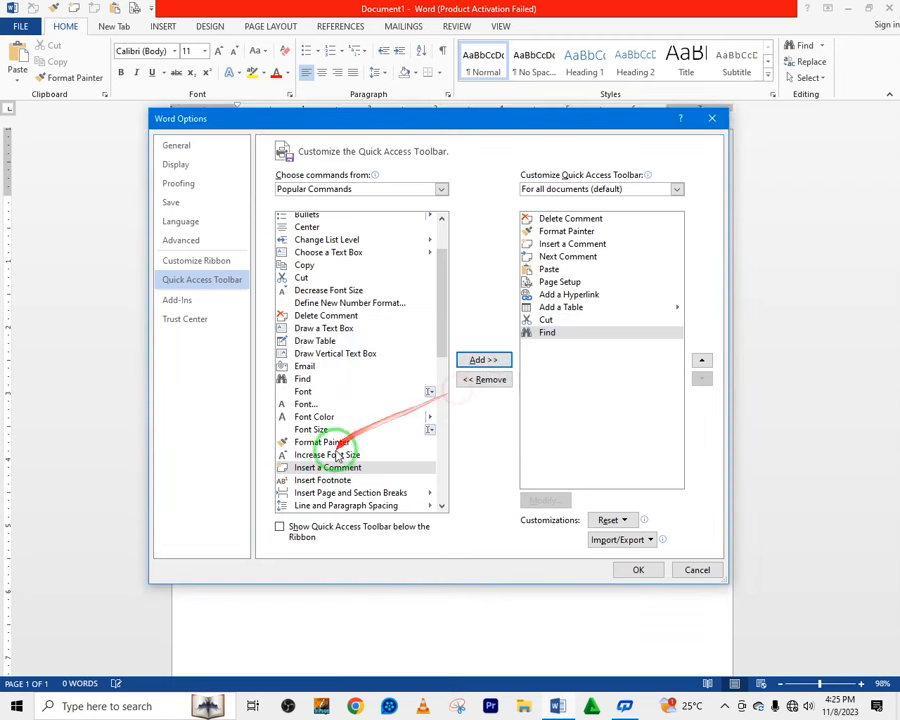
scroll(335, 458, down, 1)
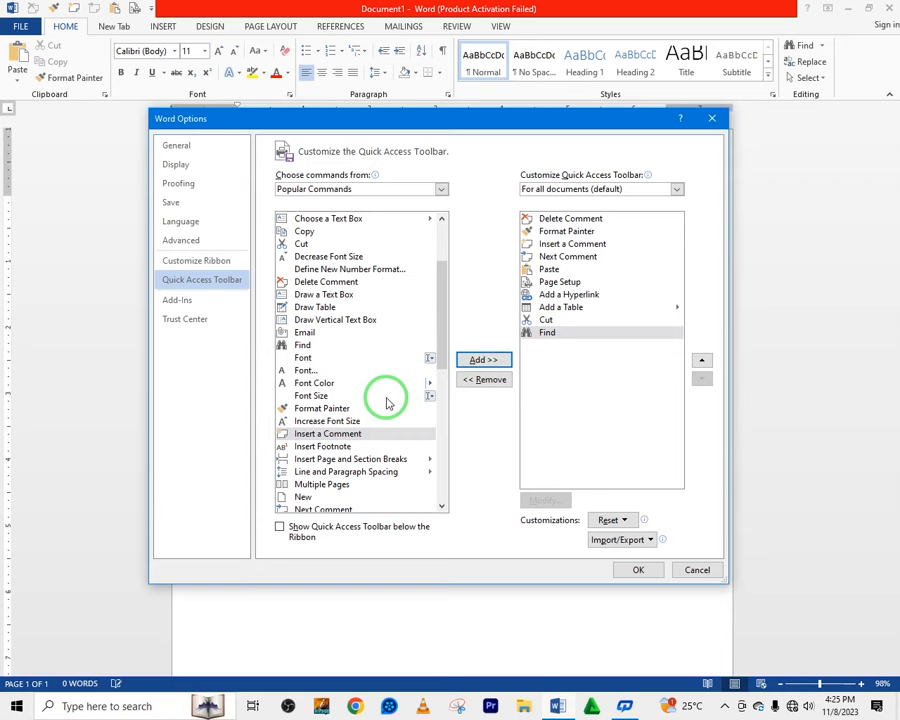
scroll(389, 402, down, 2)
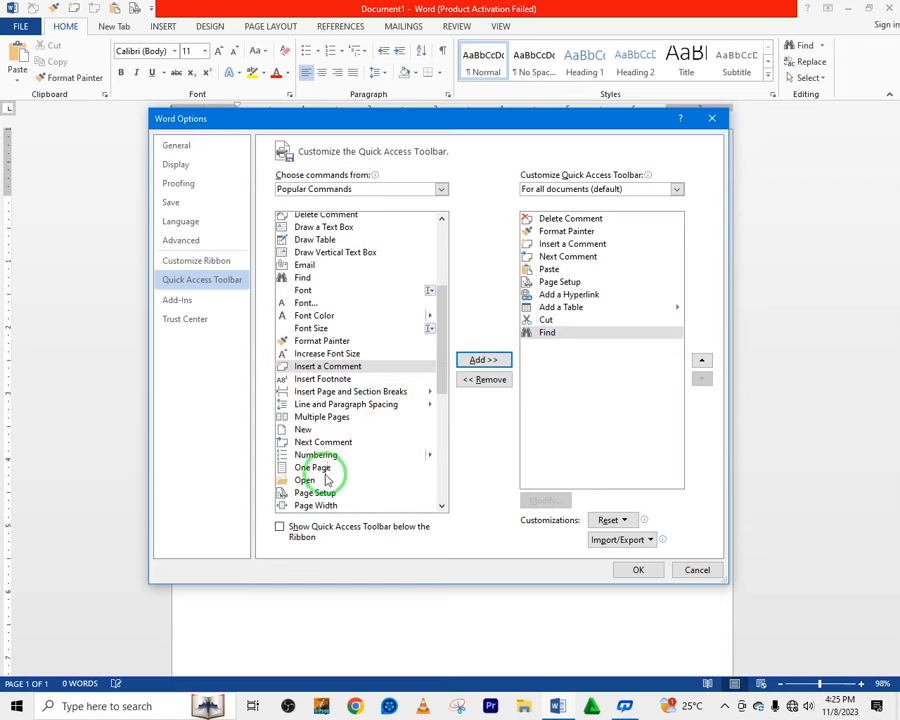
click(320, 492)
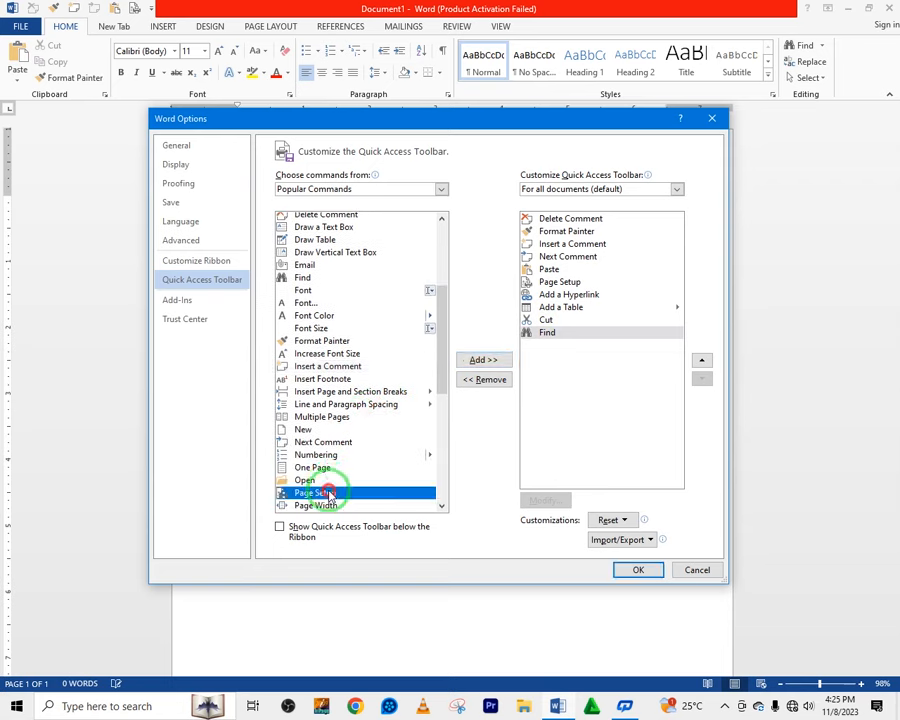
click(476, 365)
click(456, 392)
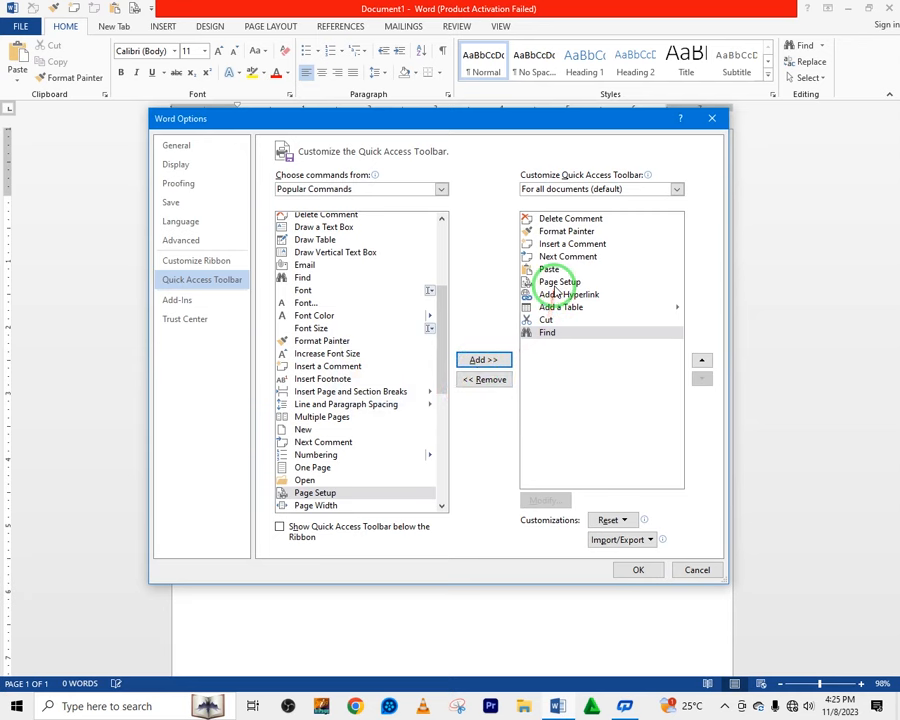
Step: Add the Pictures, Numbering and Multiple Pages commands to the Quick Access Toolbar
scroll(336, 425, down, 2)
scroll(336, 425, down, 2)
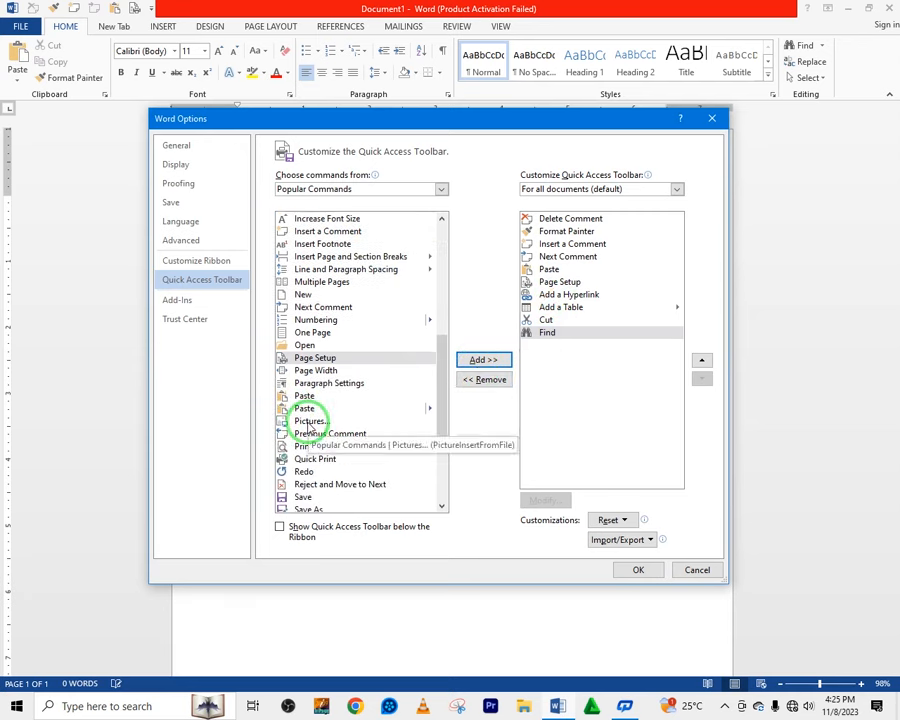
click(310, 421)
click(478, 359)
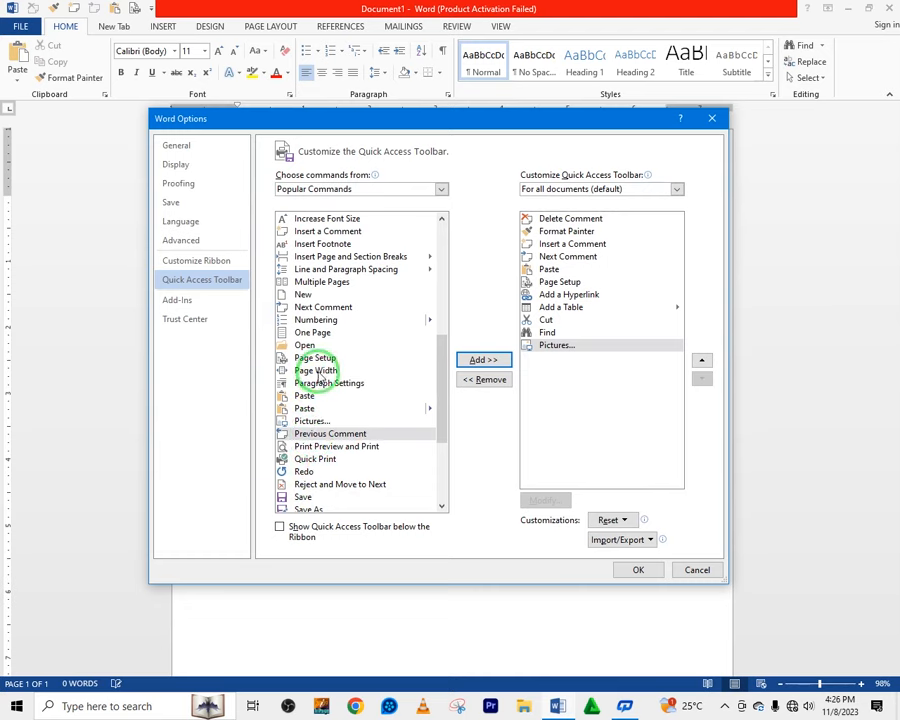
click(315, 319)
click(470, 360)
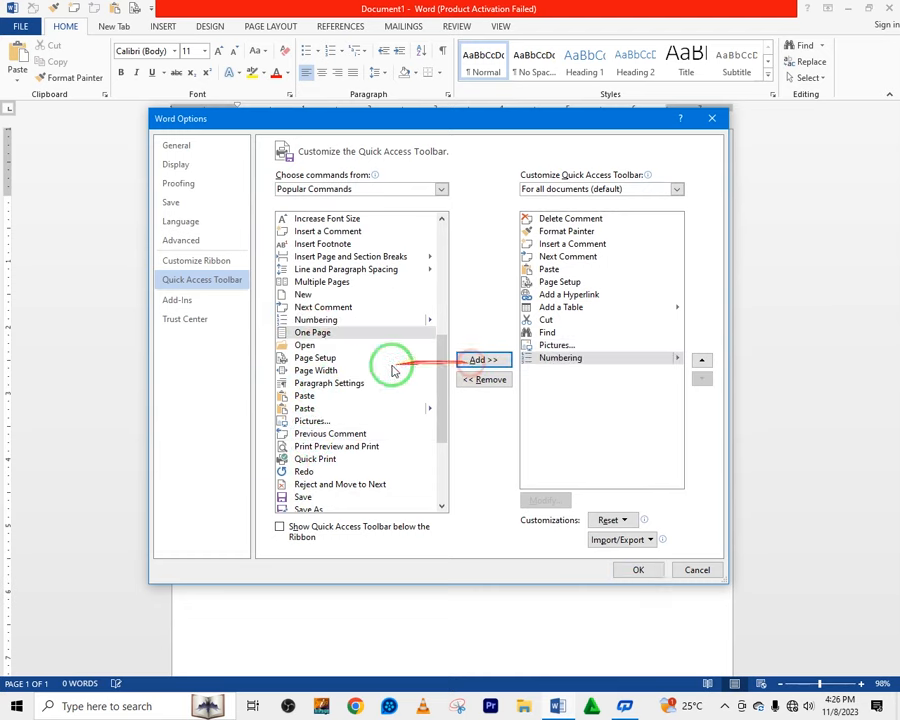
click(322, 282)
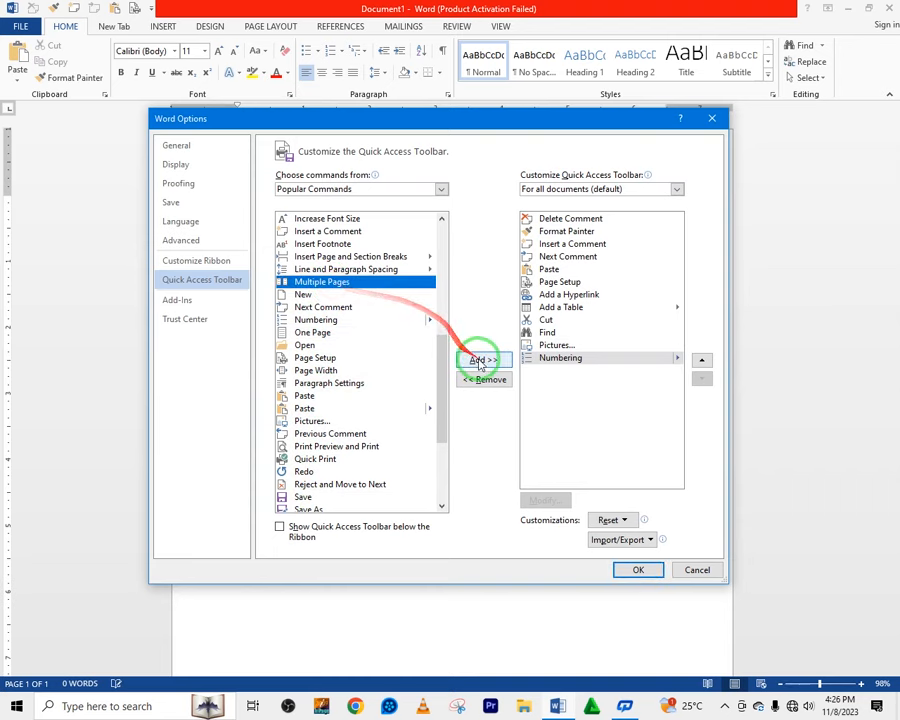
click(478, 361)
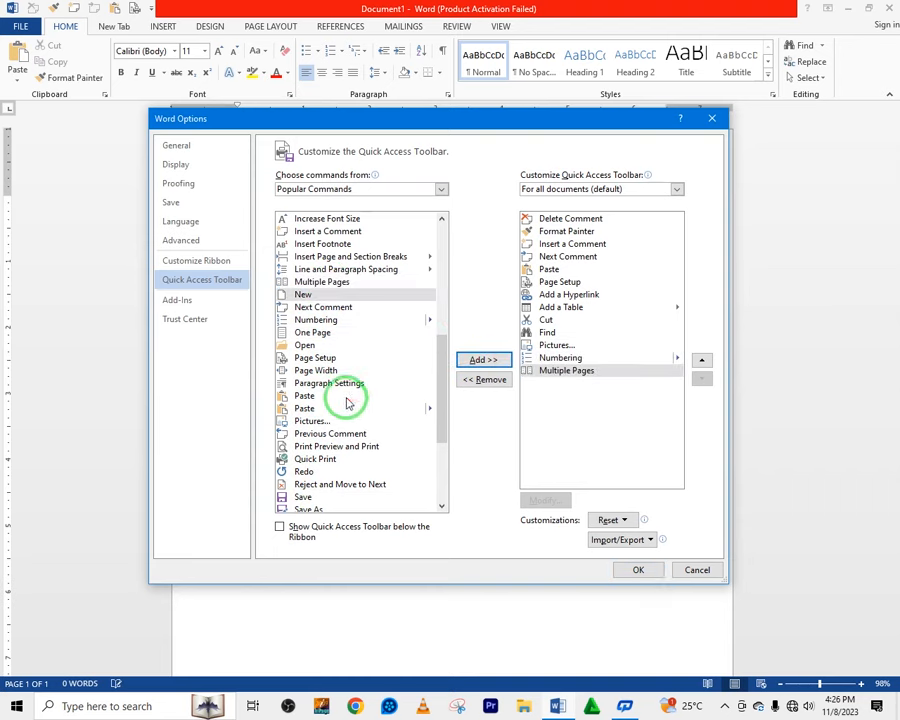
Step: Add the Text Highlight Color and Track Changes commands to the Quick Access Toolbar and apply the customization
scroll(347, 403, down, 4)
click(314, 454)
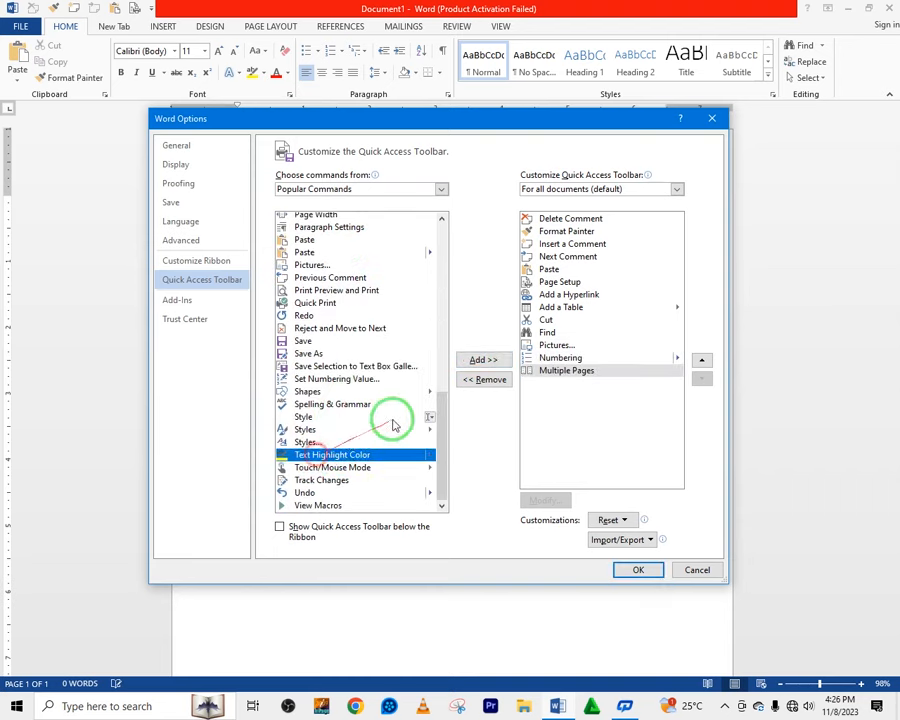
click(481, 360)
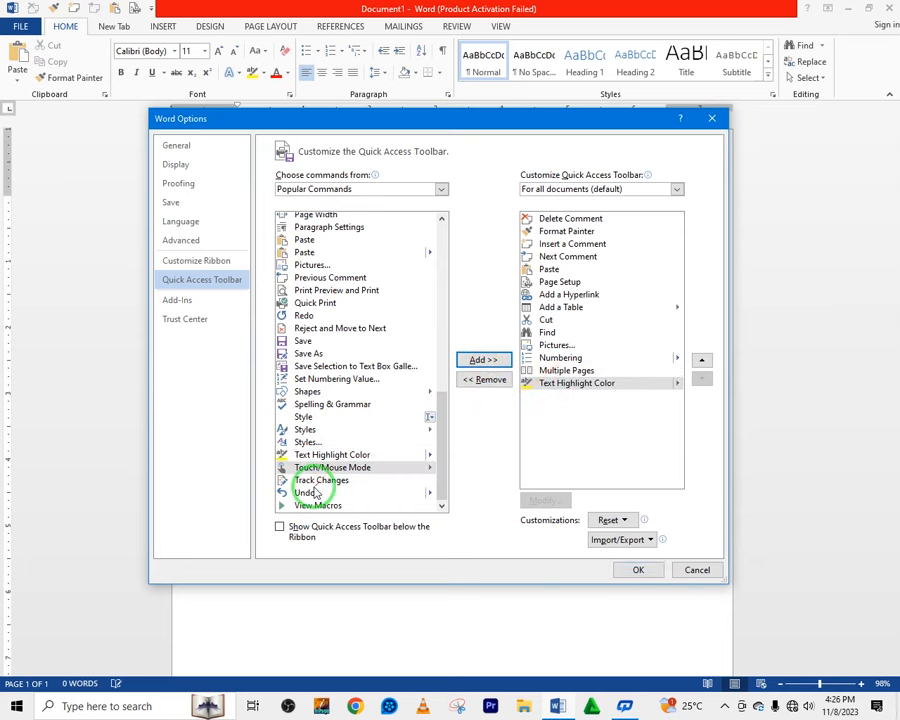
click(320, 481)
click(482, 360)
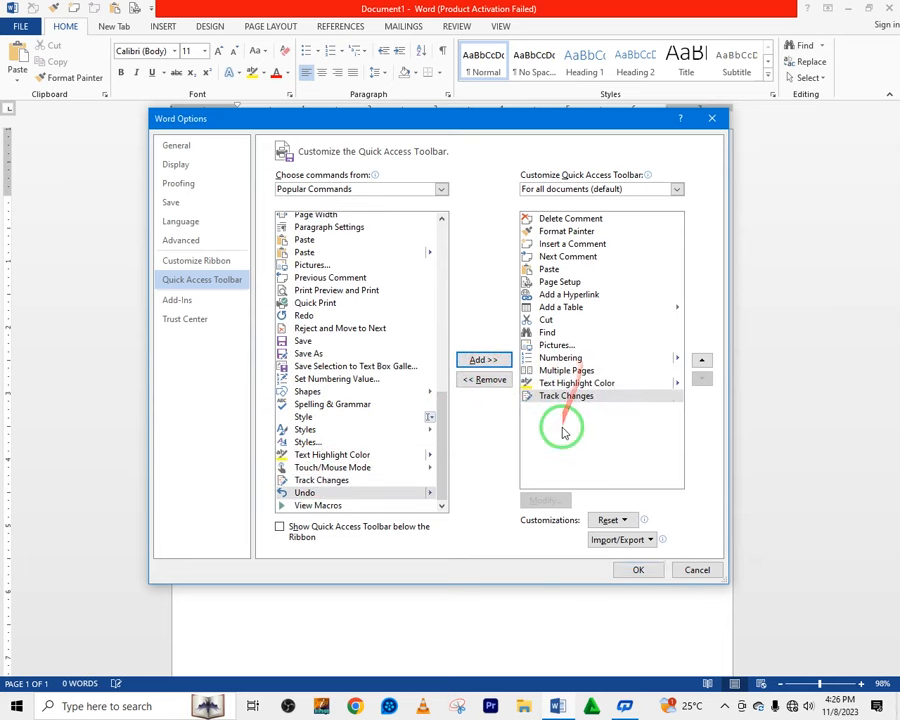
click(636, 570)
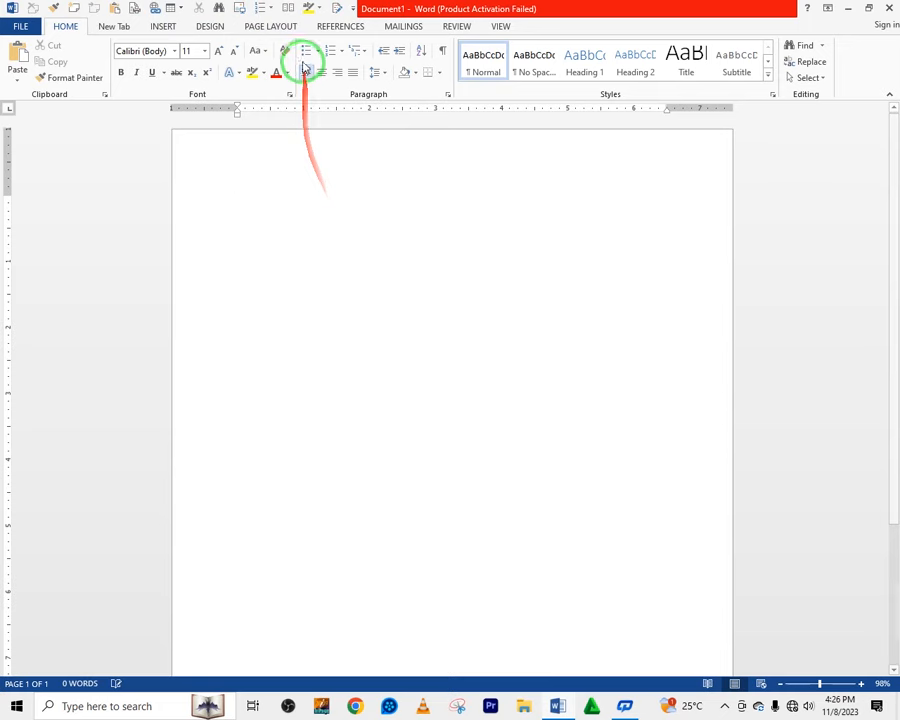
click(353, 12)
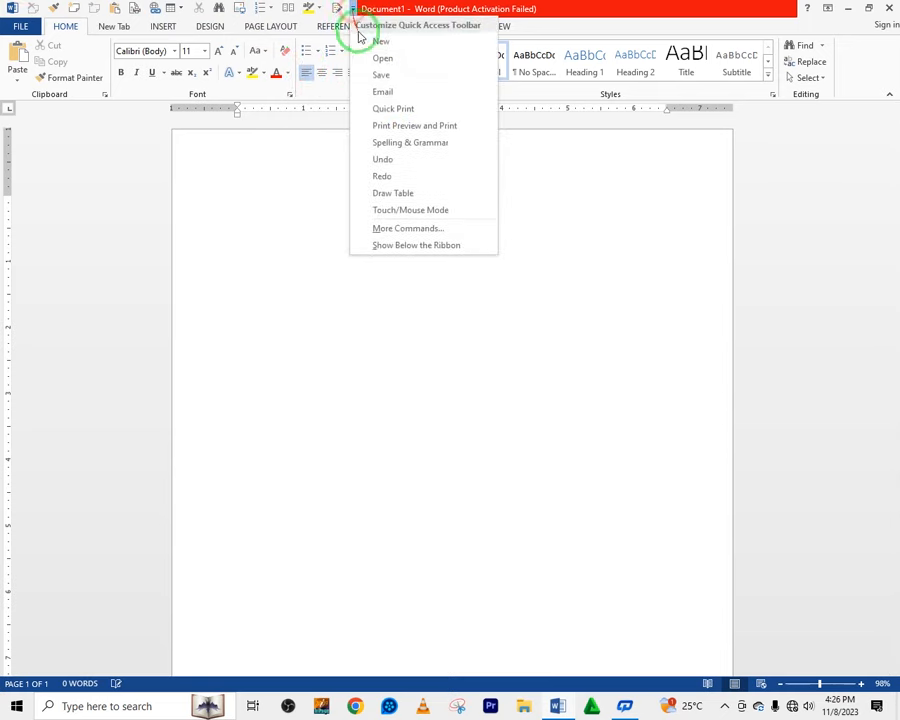
click(388, 229)
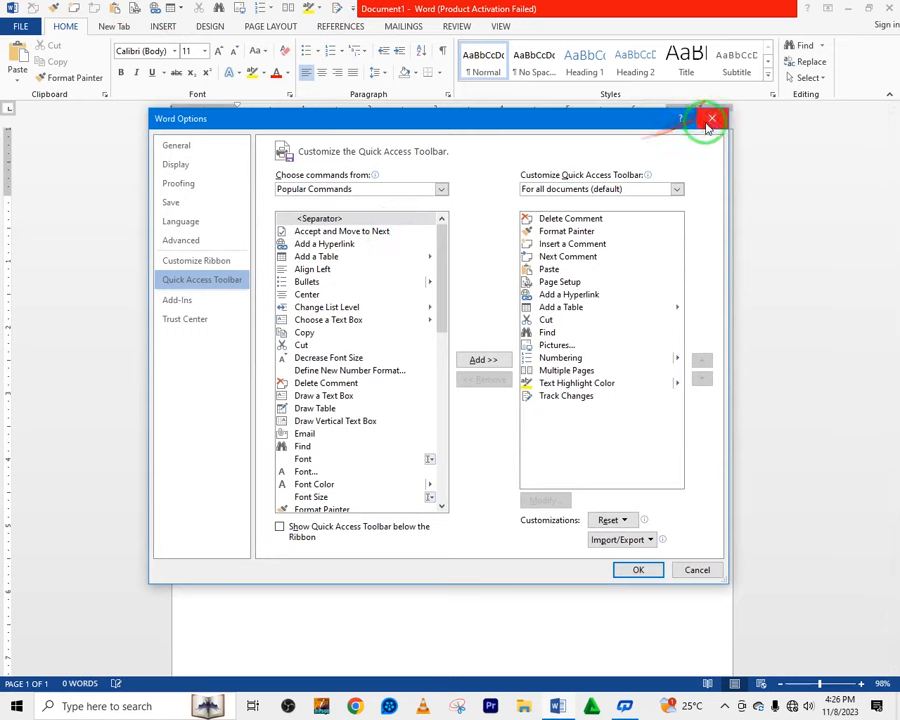
click(706, 119)
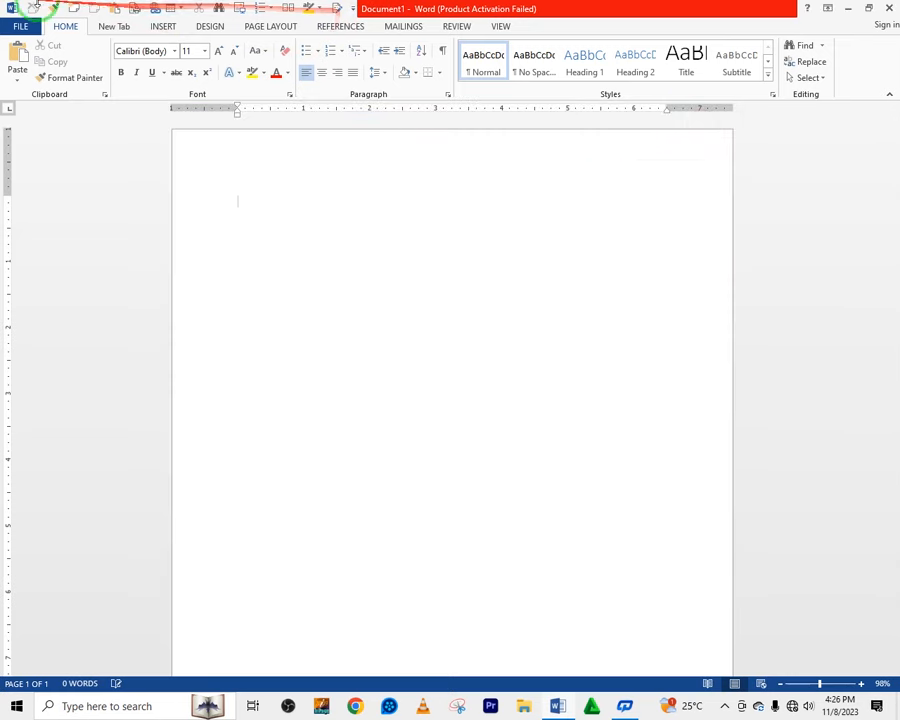
Step: Add the Center command from the Popular Commands to the Quick Access Toolbar and apply the change
click(353, 10)
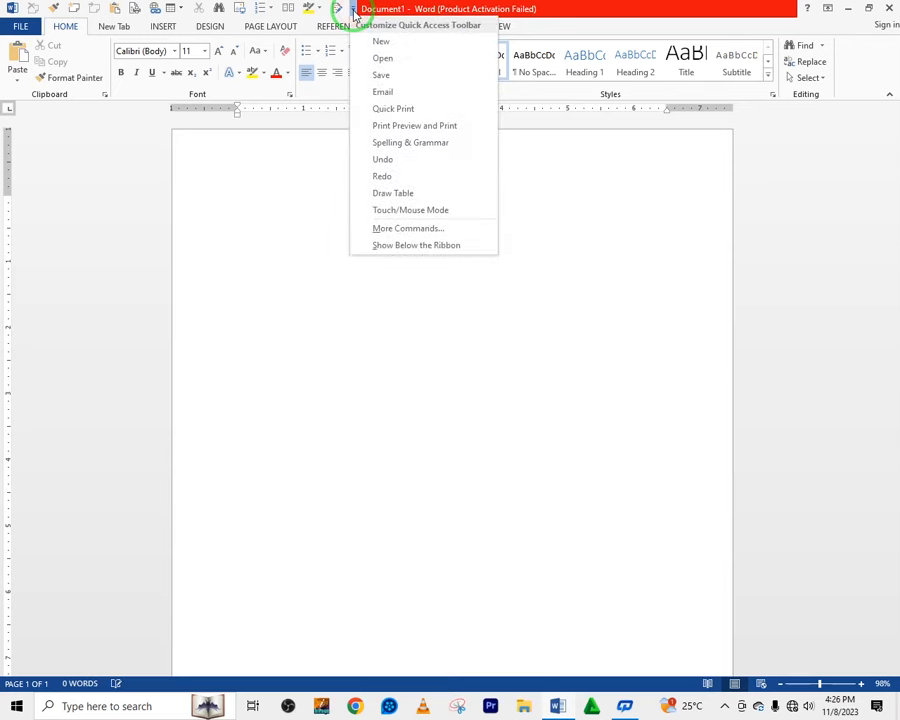
click(396, 230)
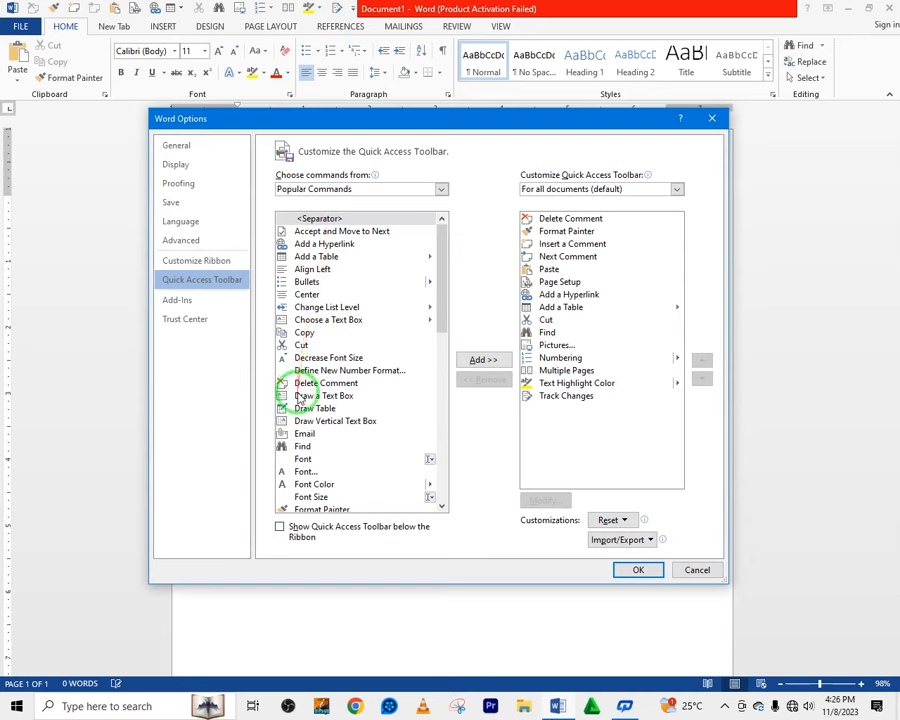
click(304, 294)
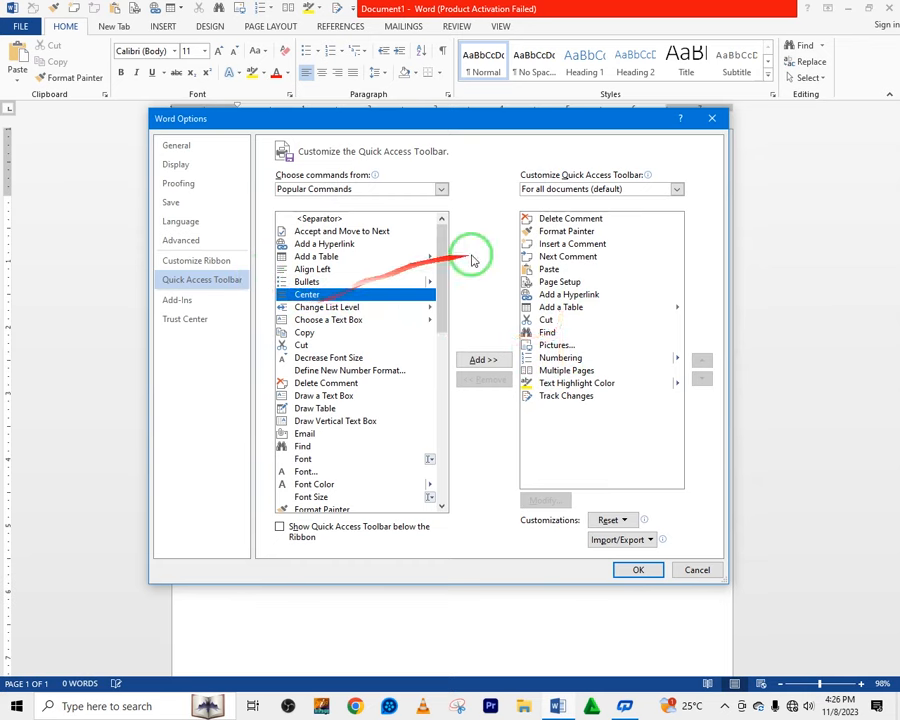
click(483, 359)
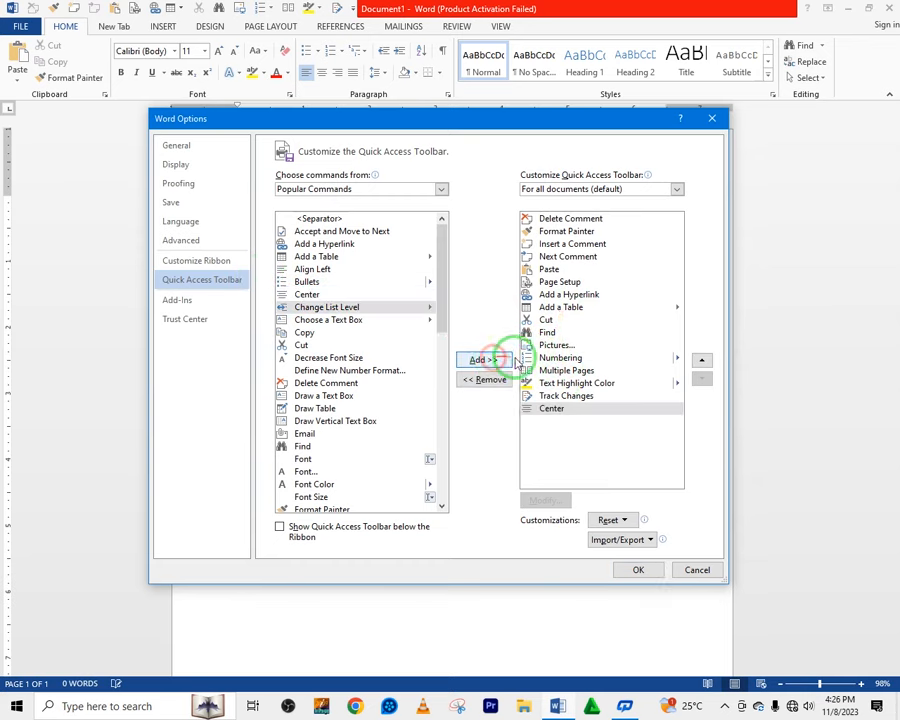
click(638, 570)
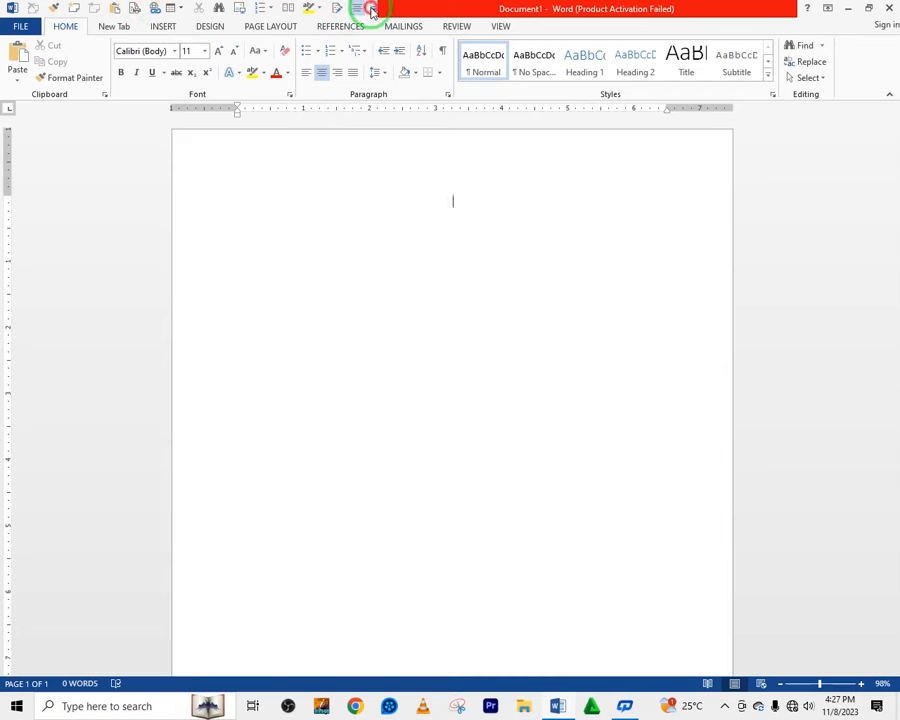
Step: Remove every command from the Quick Access Toolbar, from Center up through Delete Comment, and apply the emptied toolbar
click(372, 9)
click(422, 228)
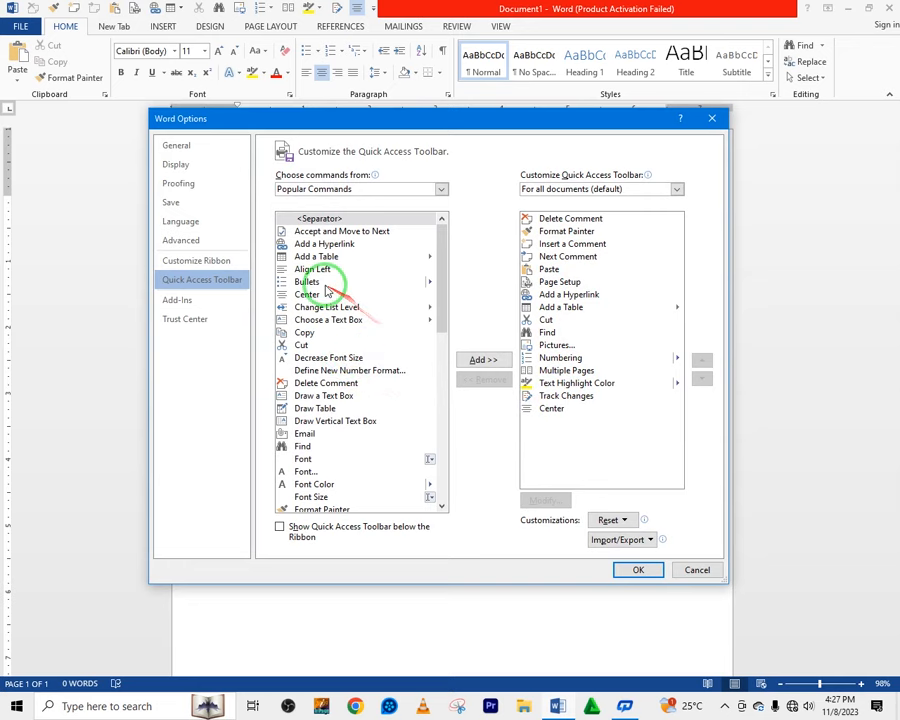
click(310, 270)
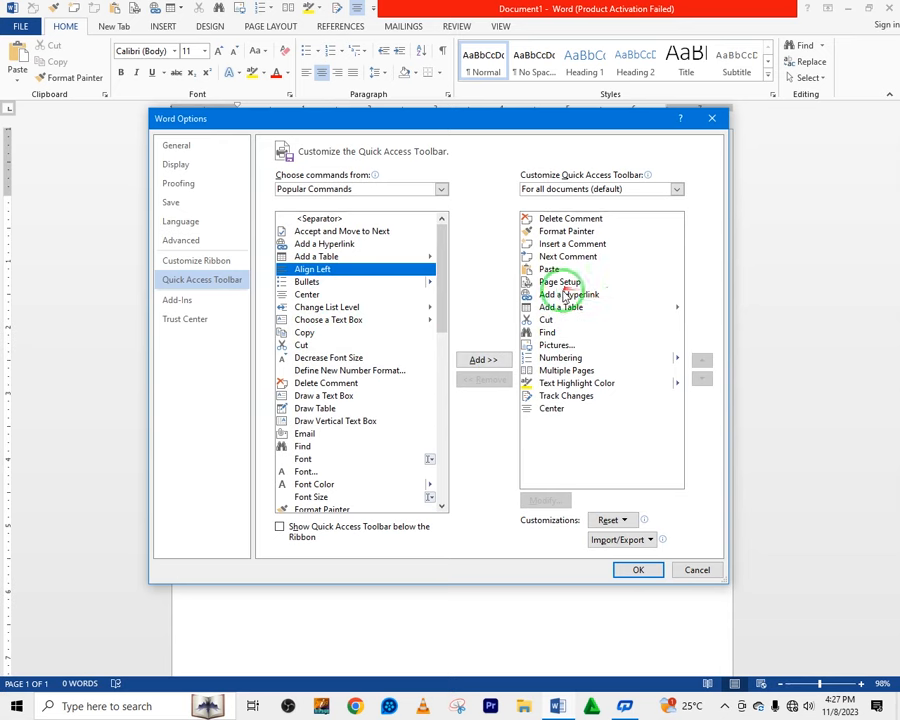
click(553, 409)
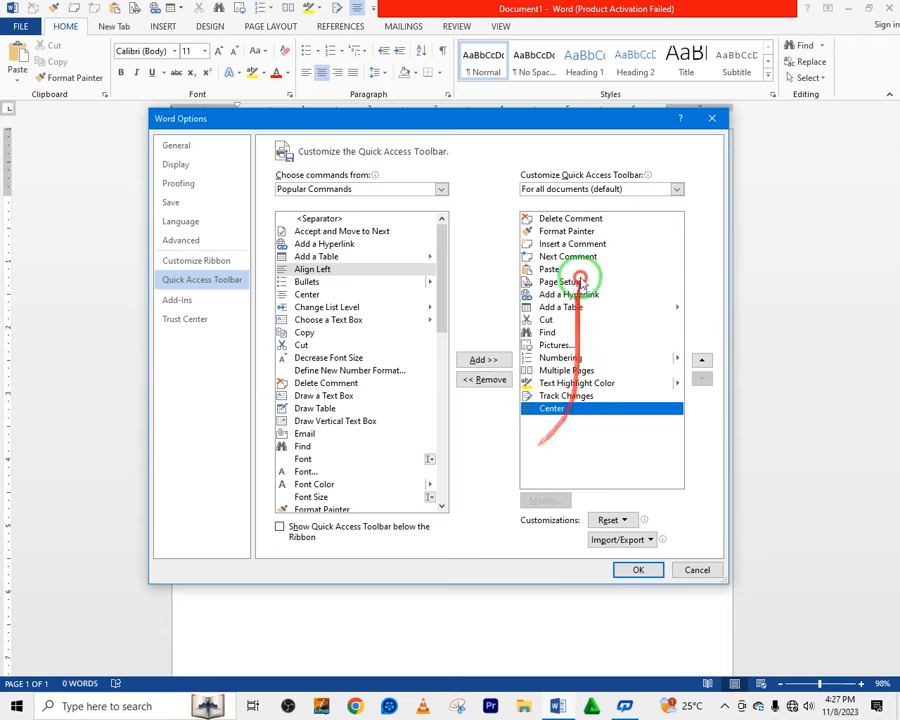
click(488, 380)
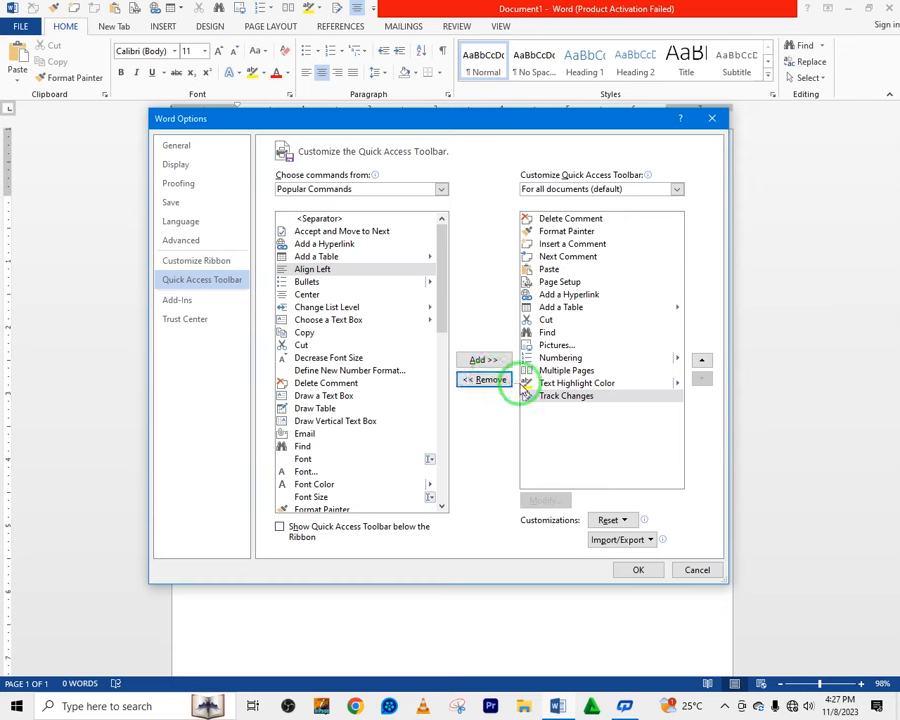
click(481, 382)
click(481, 382)
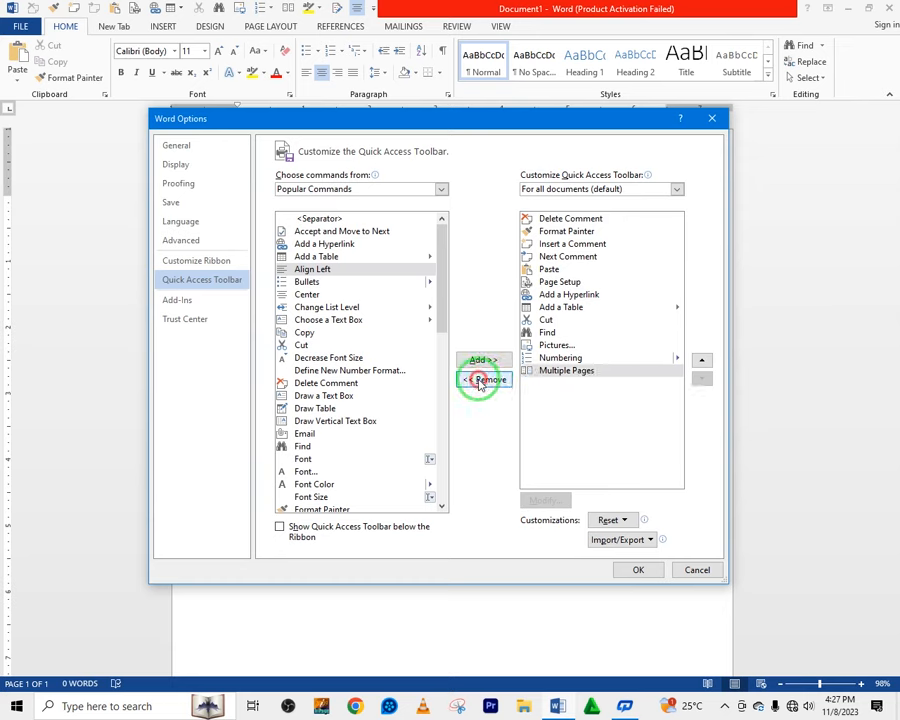
click(481, 382)
click(481, 382)
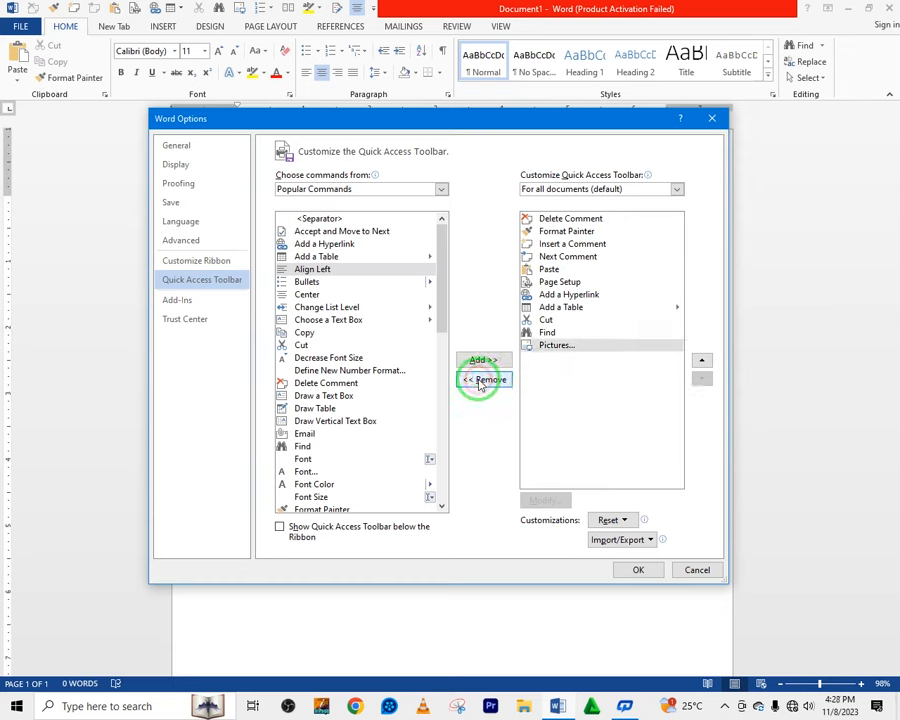
click(481, 382)
click(481, 382)
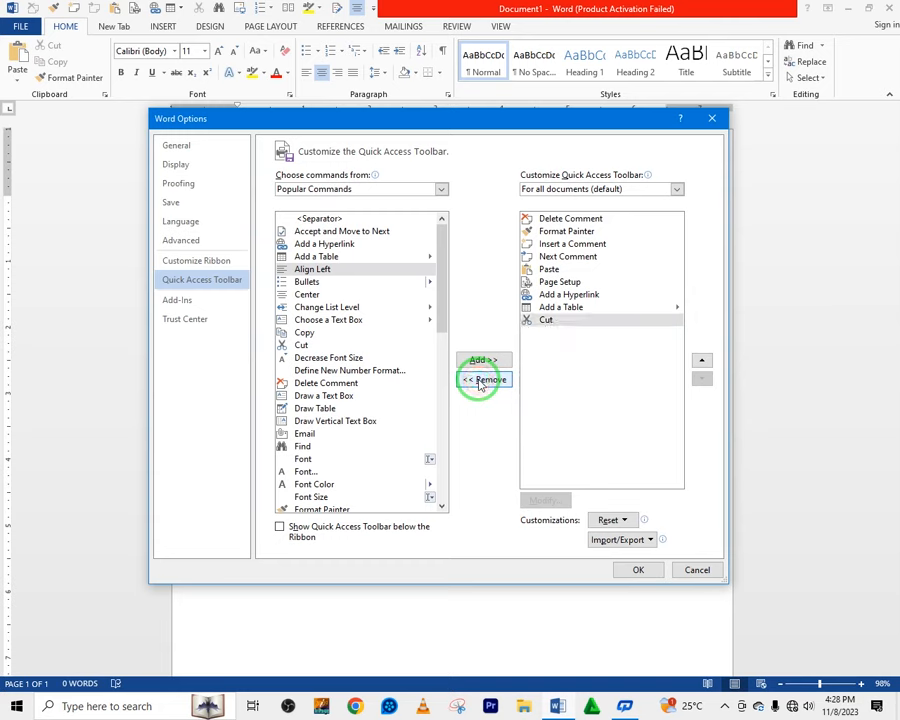
click(481, 382)
click(481, 382)
click(481, 382)
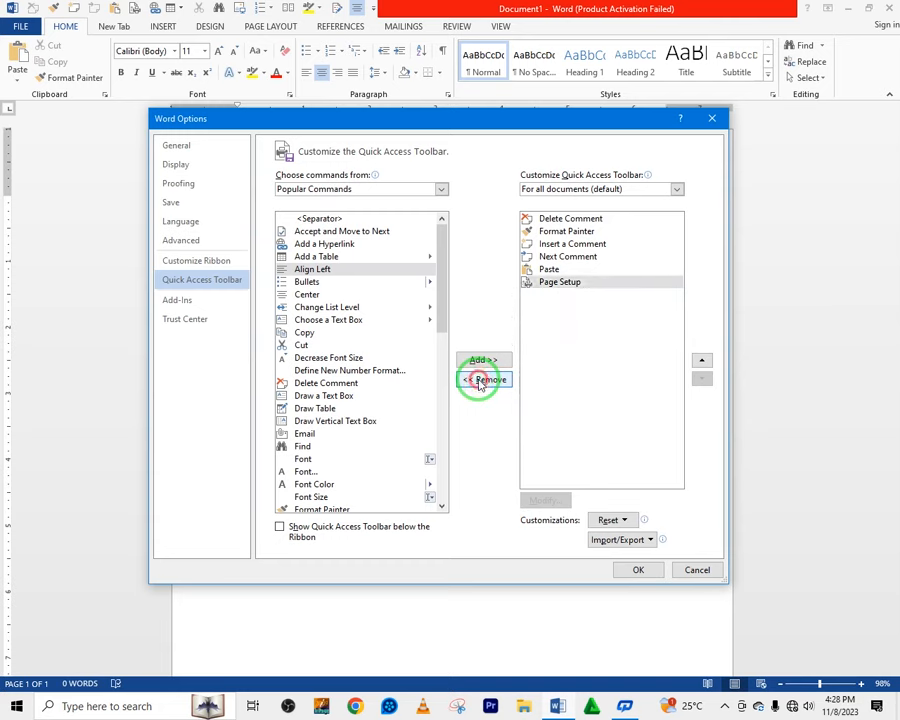
click(481, 382)
click(481, 382)
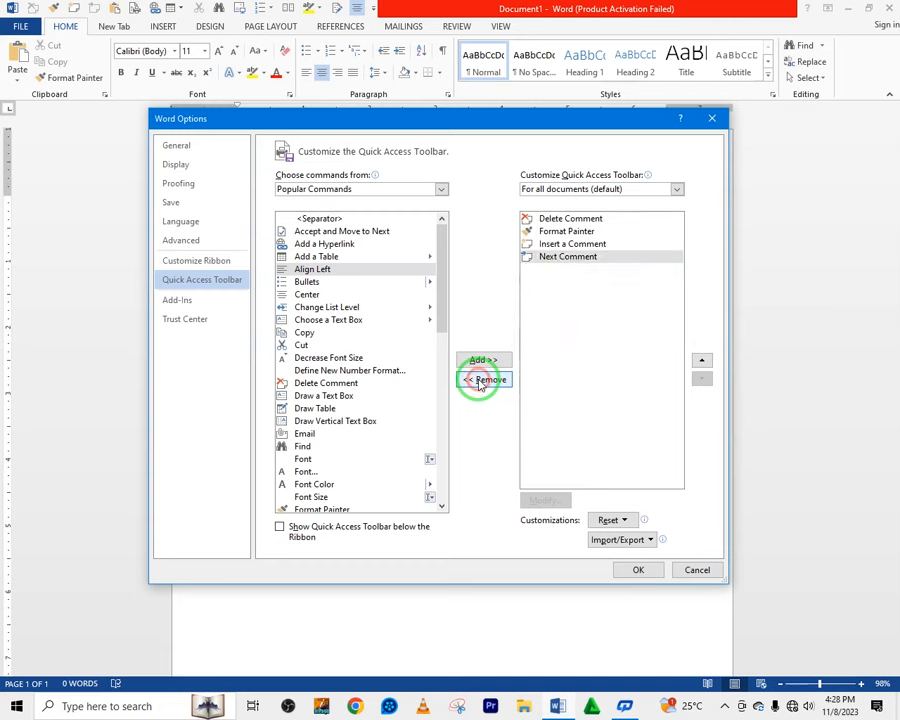
click(481, 382)
click(481, 382)
click(481, 382)
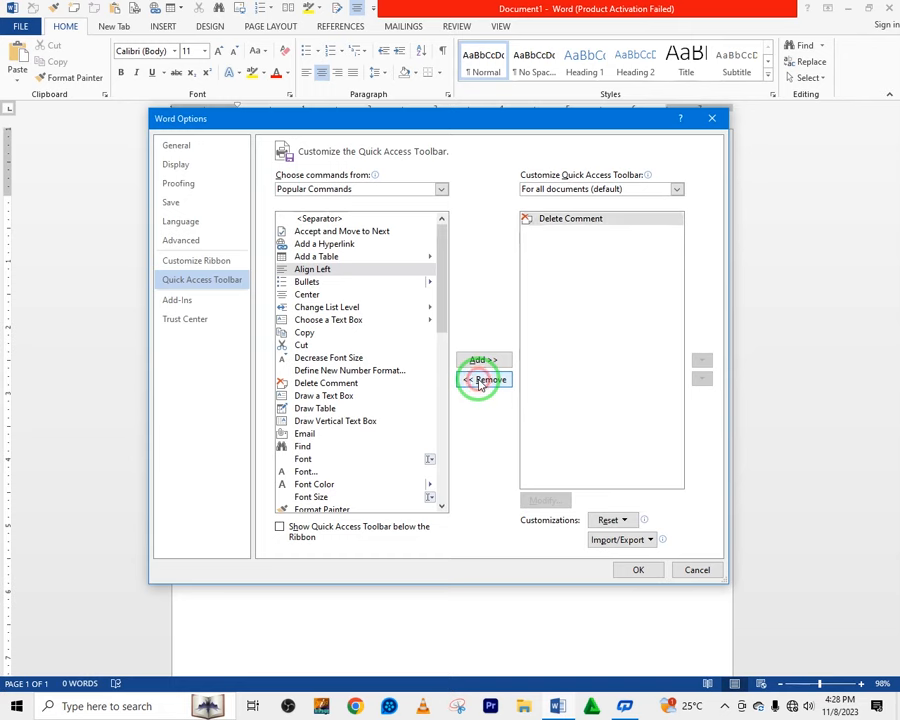
click(481, 382)
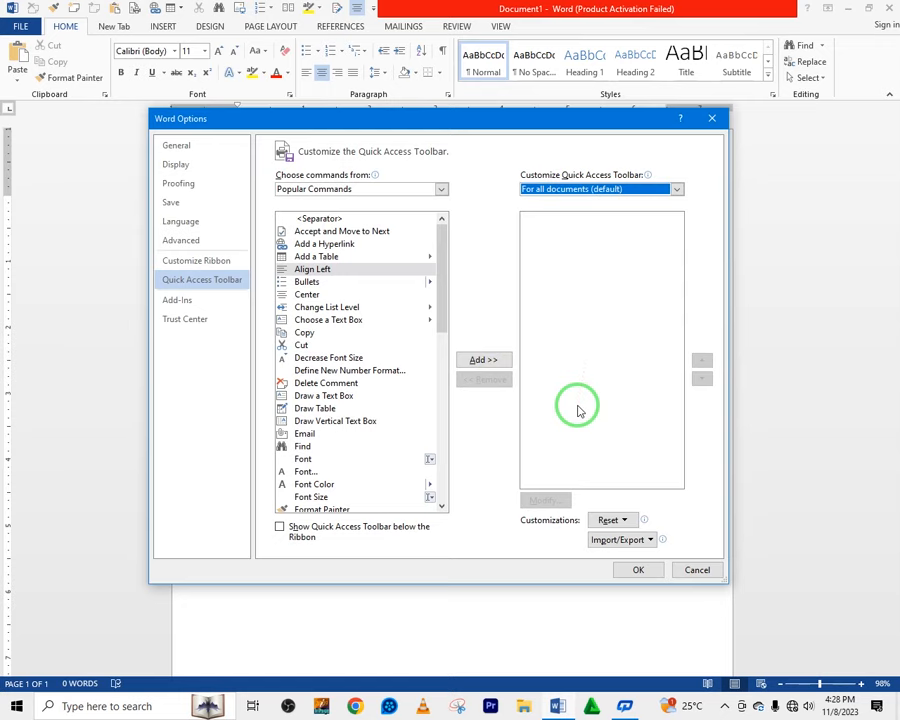
click(636, 568)
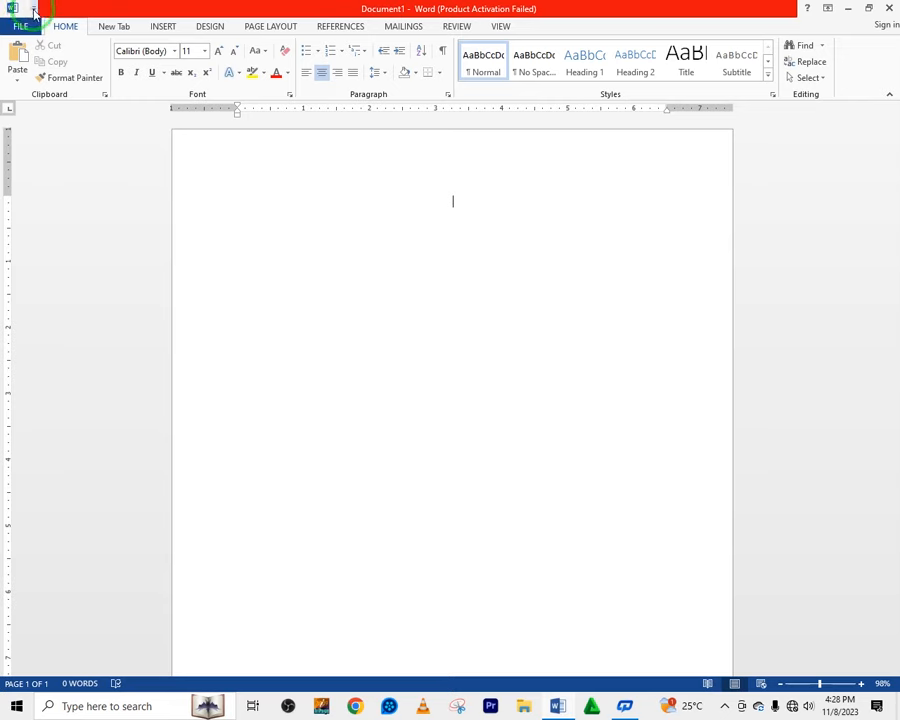
Step: Enable the standard New, Open, Save and Quick Print commands on the Quick Access Toolbar
click(34, 10)
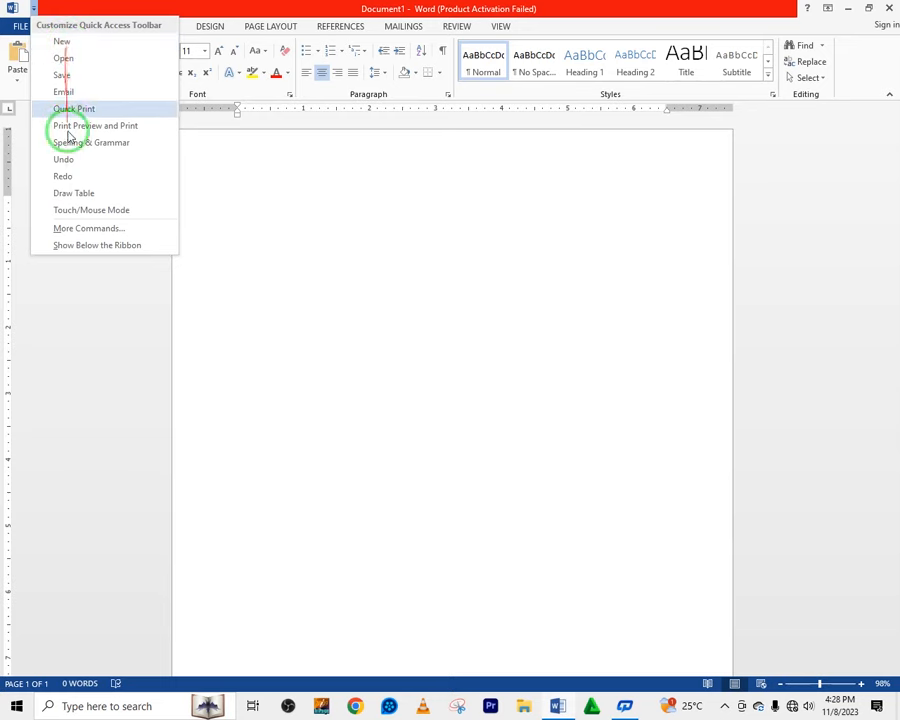
click(68, 45)
click(51, 8)
click(78, 59)
click(68, 9)
click(88, 75)
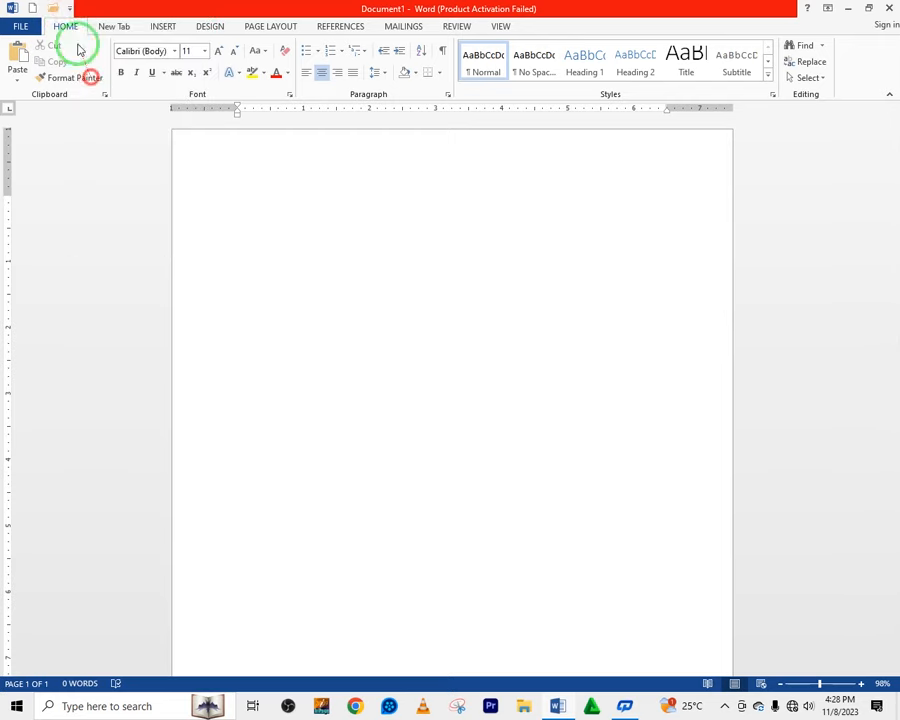
click(88, 12)
click(118, 108)
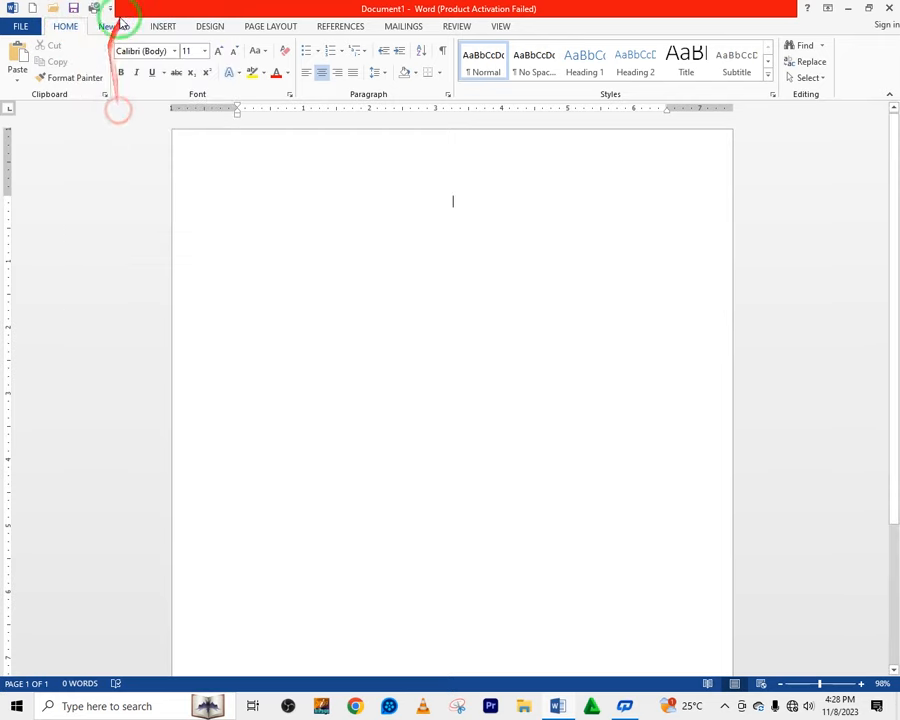
Step: Add the ten consecutive Popular Commands from Change List Level through Draw Vertical Text Box to the Quick Access Toolbar and apply the change
click(112, 10)
click(149, 227)
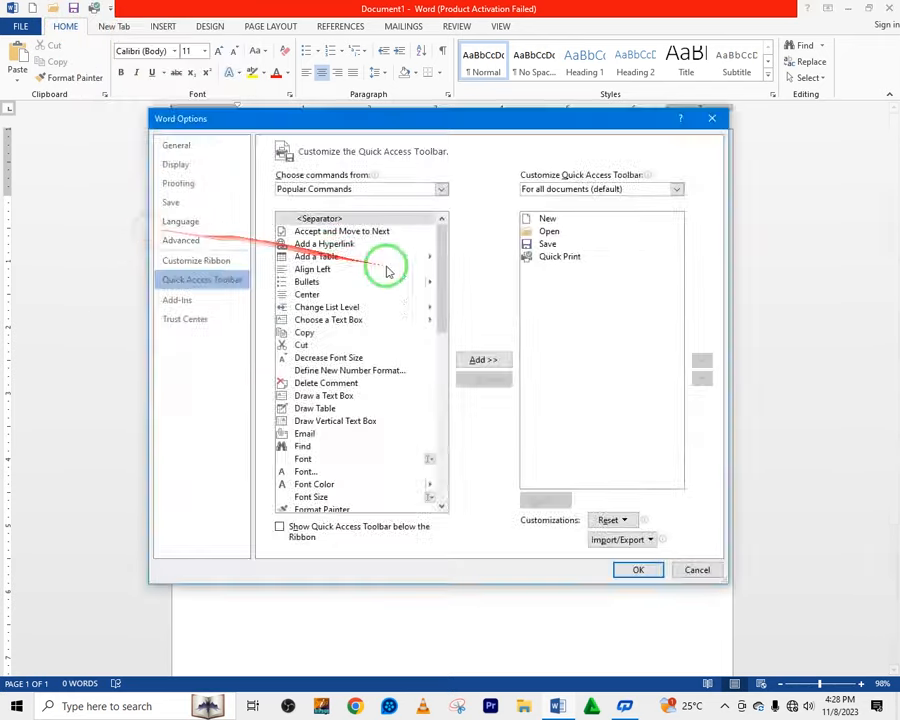
click(318, 307)
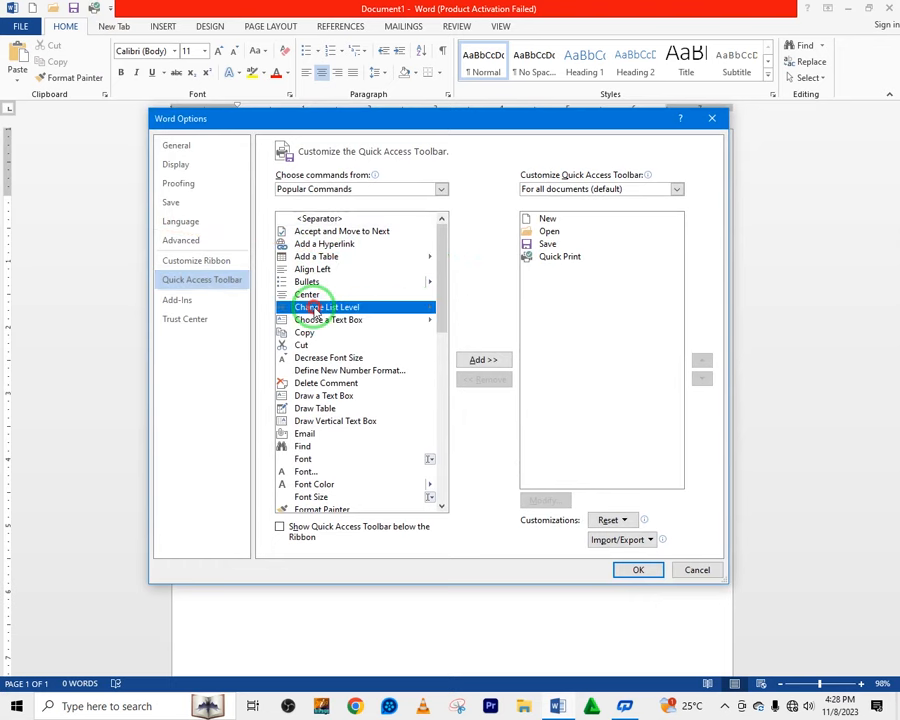
click(478, 360)
click(478, 360)
click(478, 360)
click(478, 360)
click(478, 360)
click(478, 360)
click(478, 360)
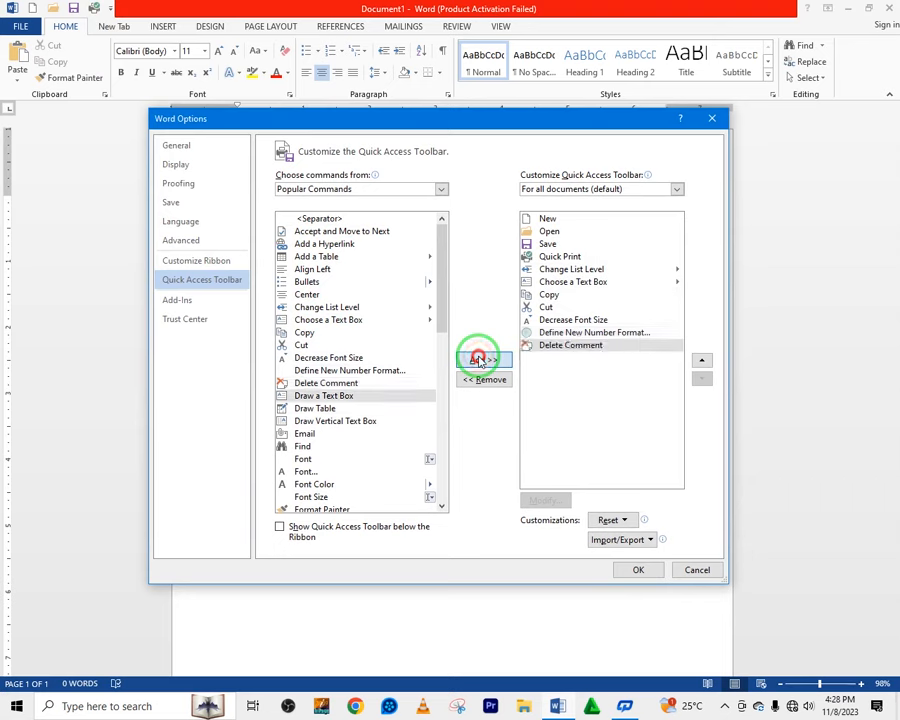
click(478, 360)
click(478, 360)
click(478, 360)
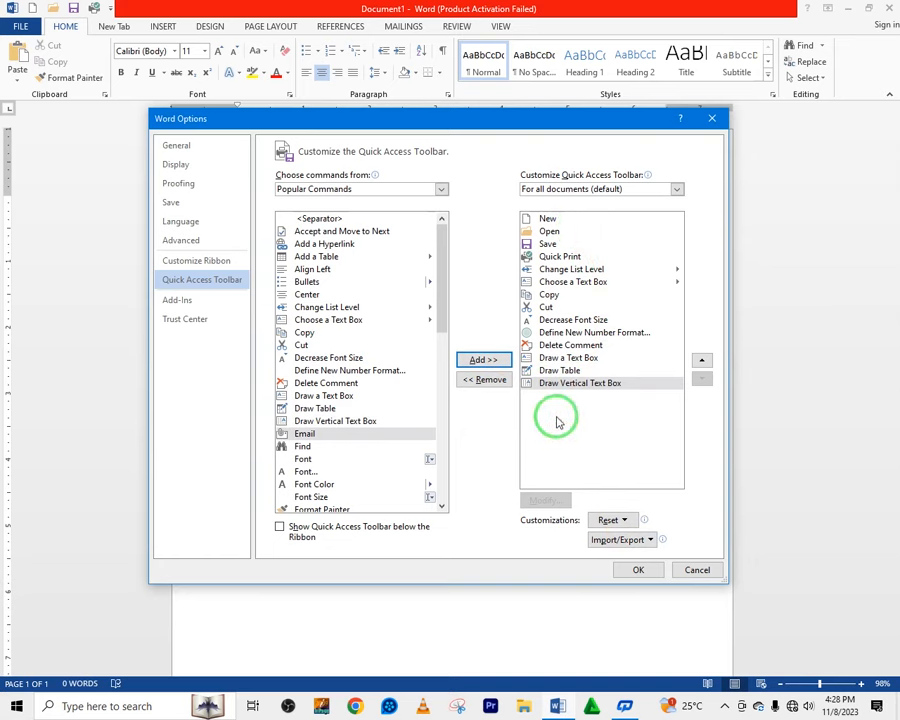
click(638, 570)
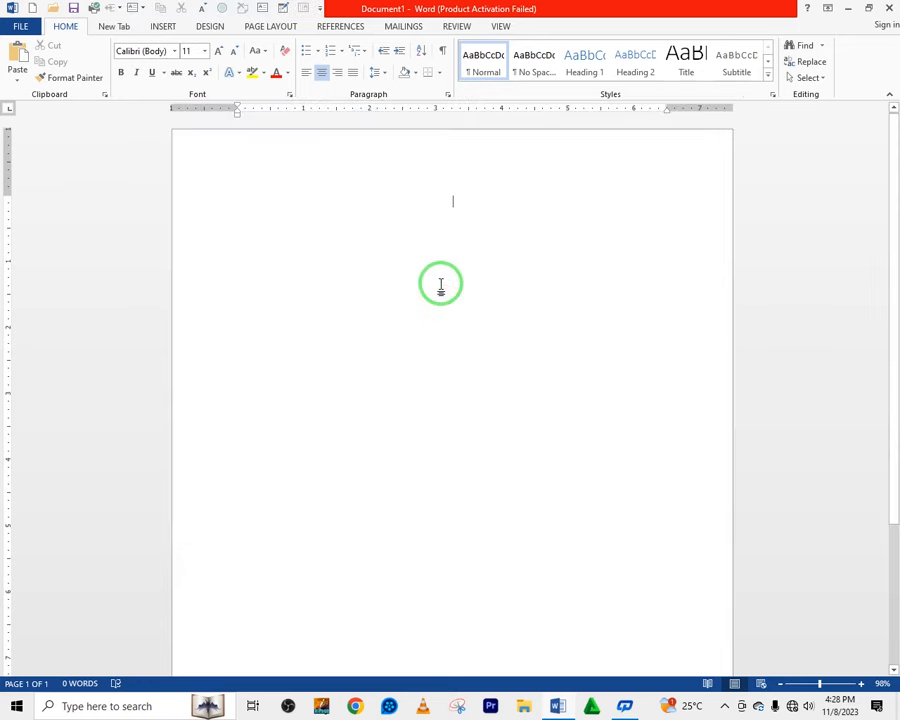